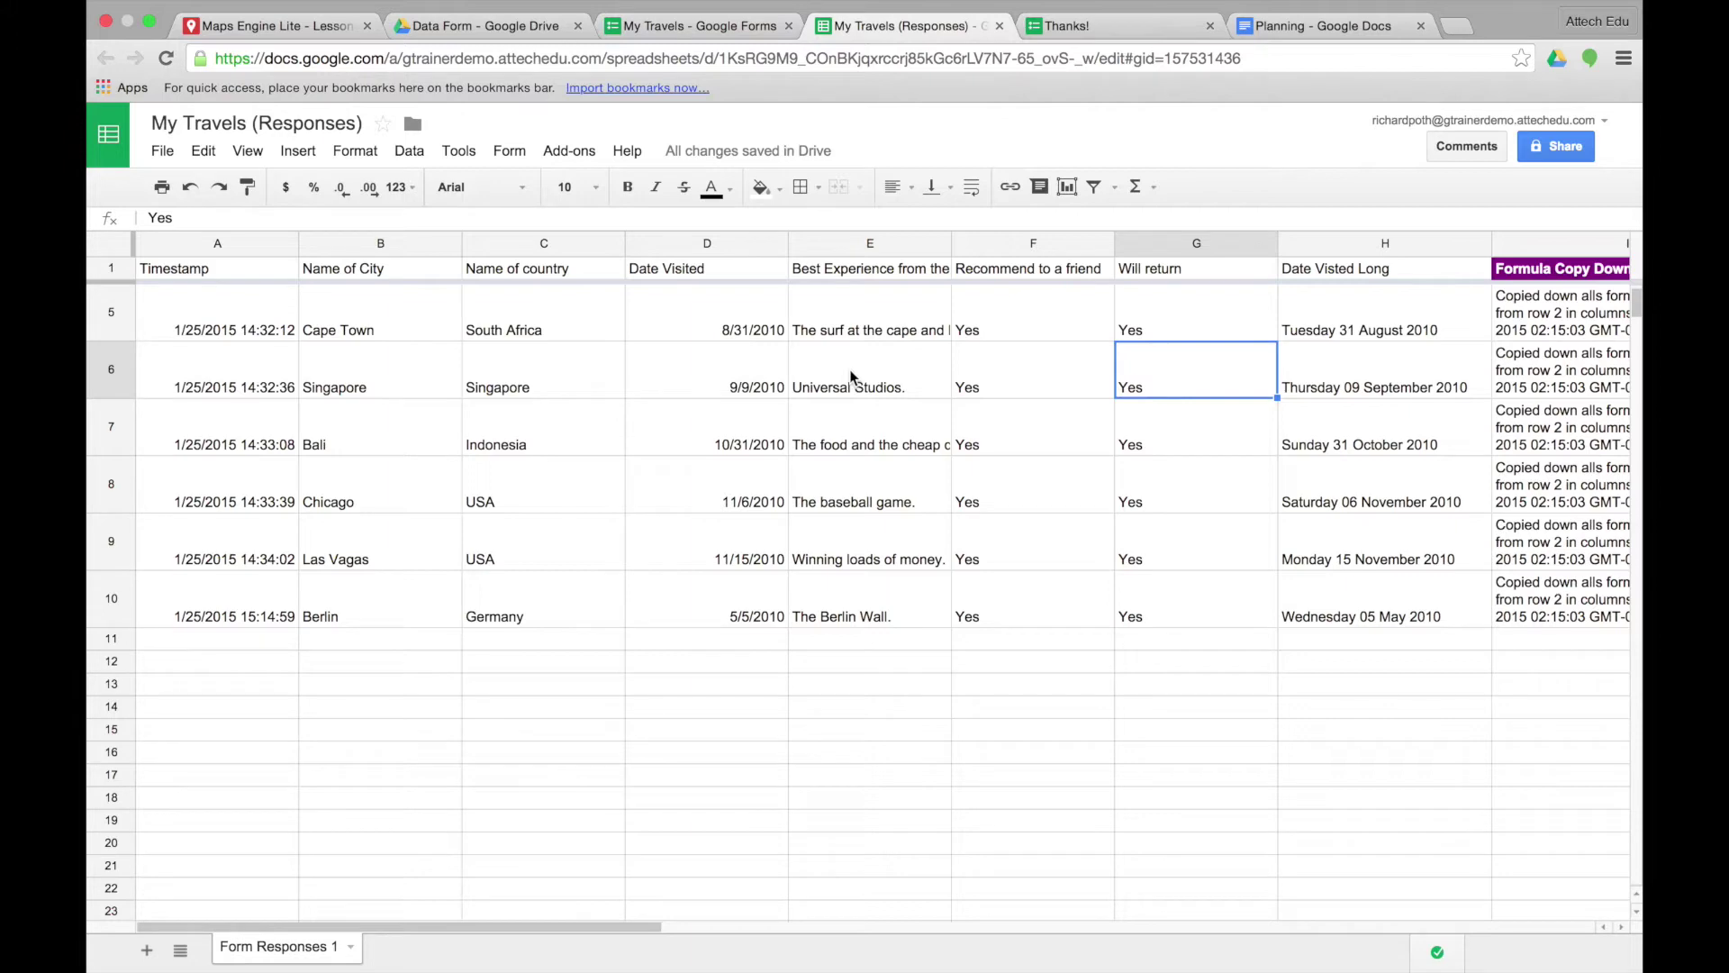
Step: Switch to the Lesson 2 map and zoom out until all of Europe is visible
mouse_move(317, 114)
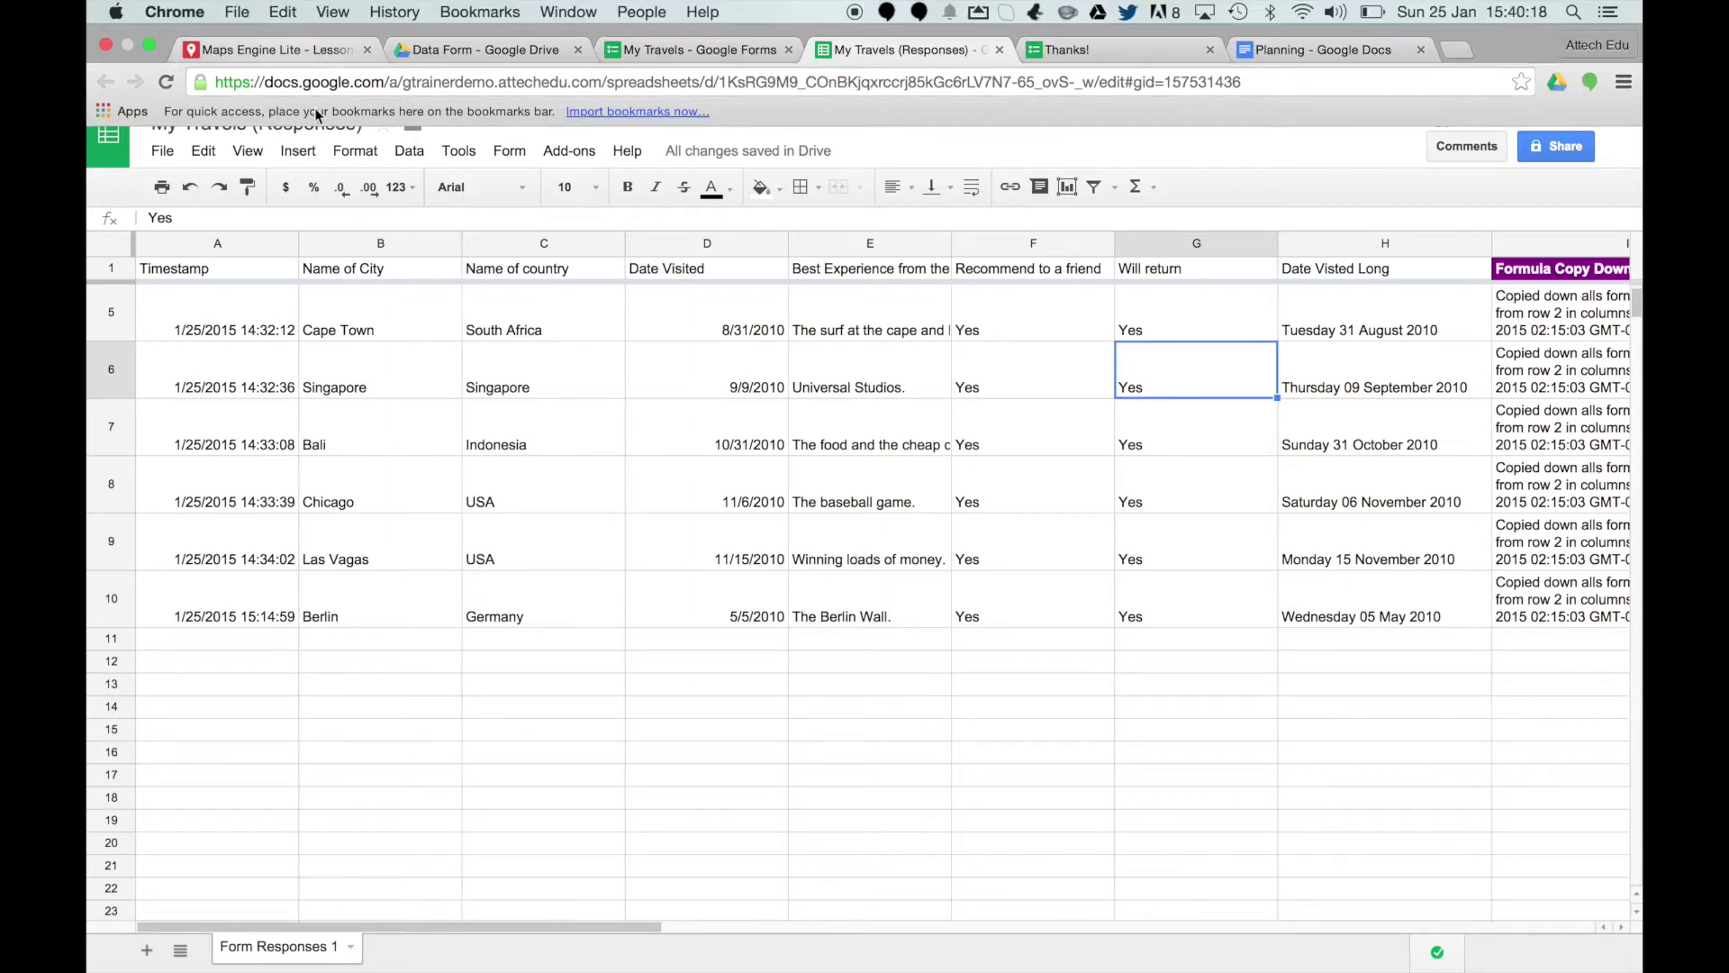
click(279, 49)
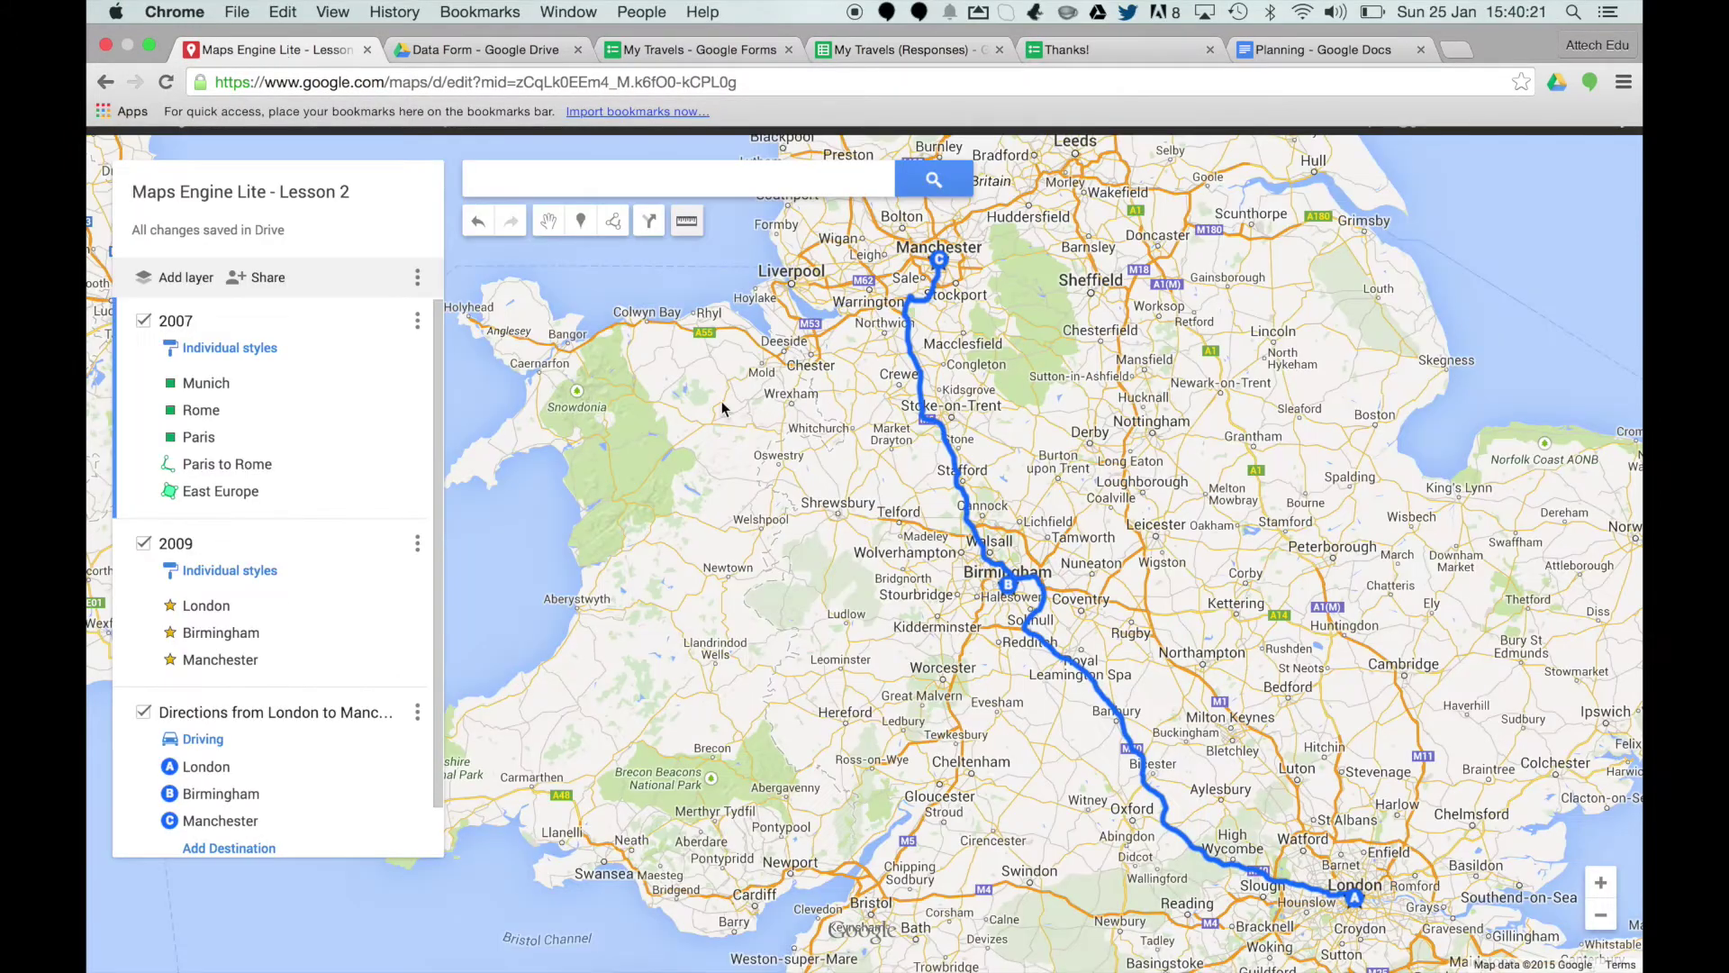
click(1602, 915)
click(1601, 915)
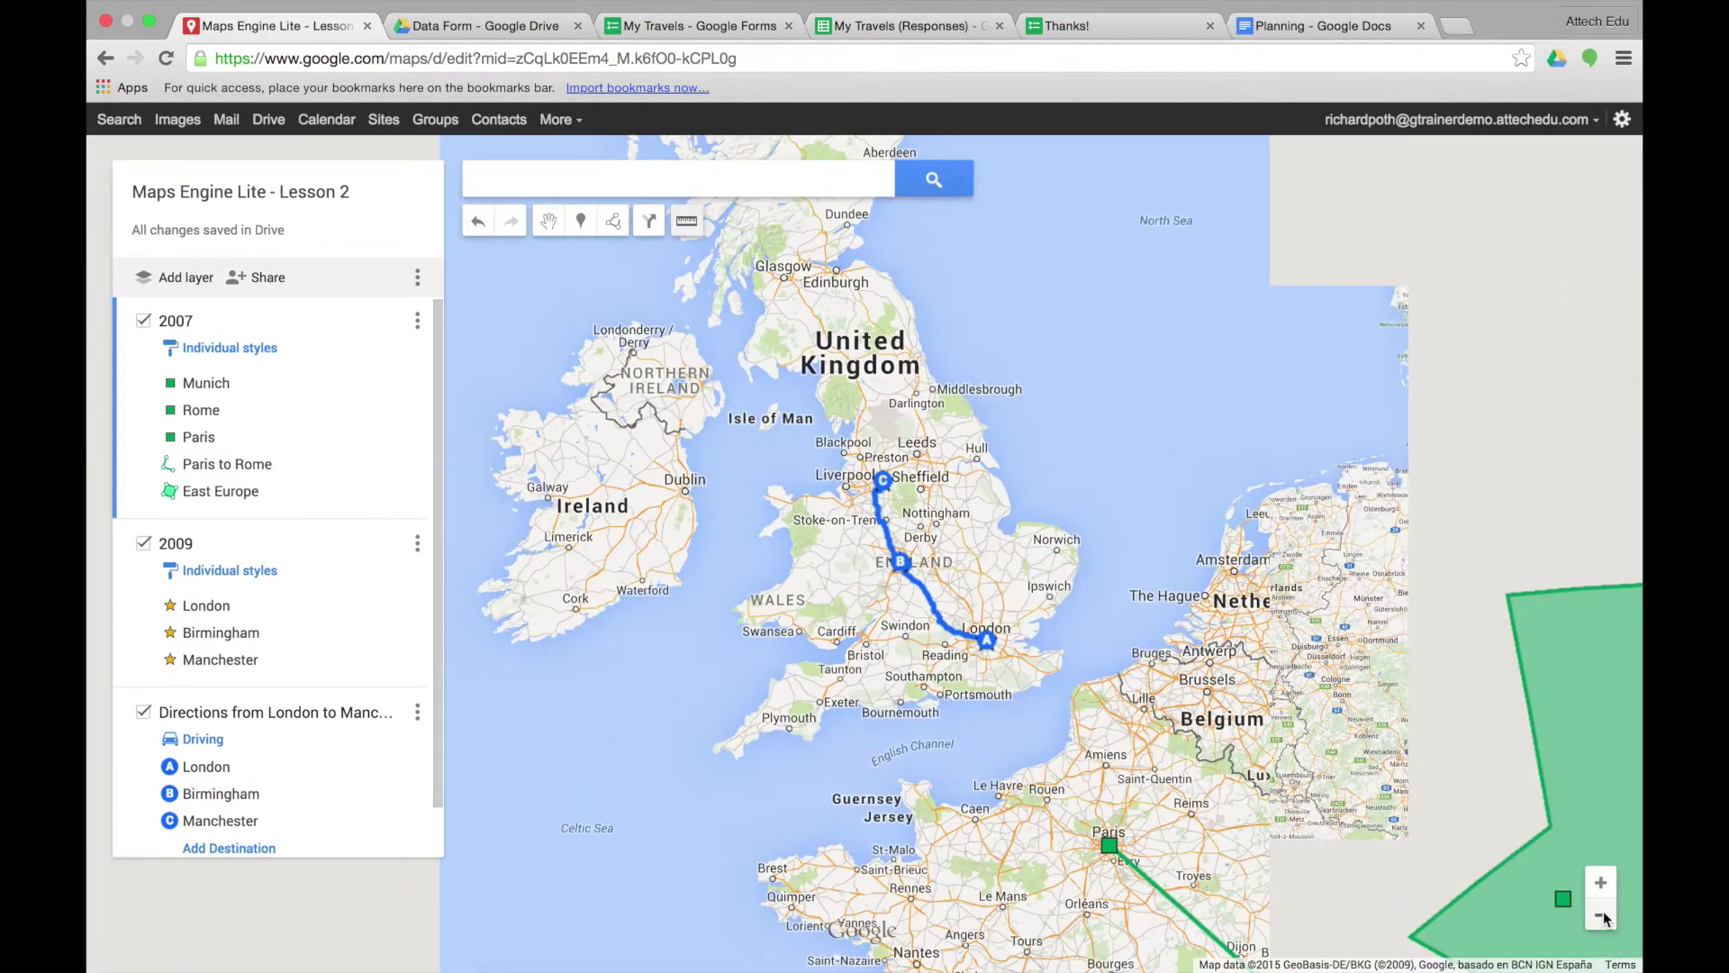
click(1601, 915)
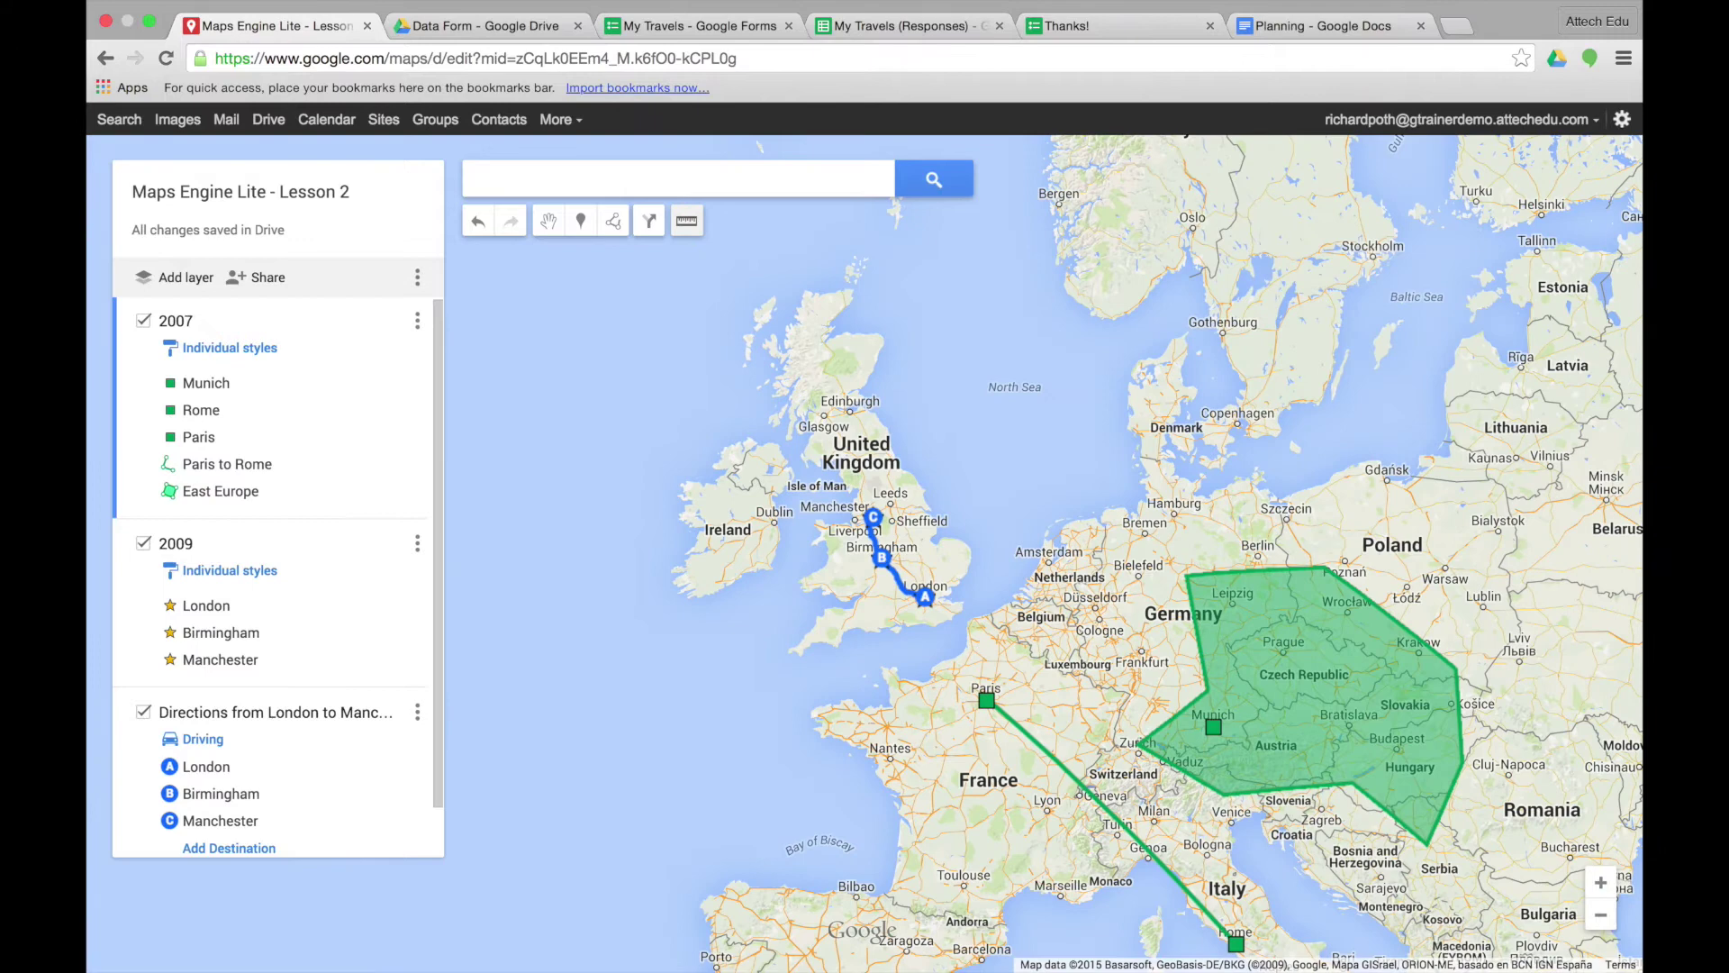
click(1601, 915)
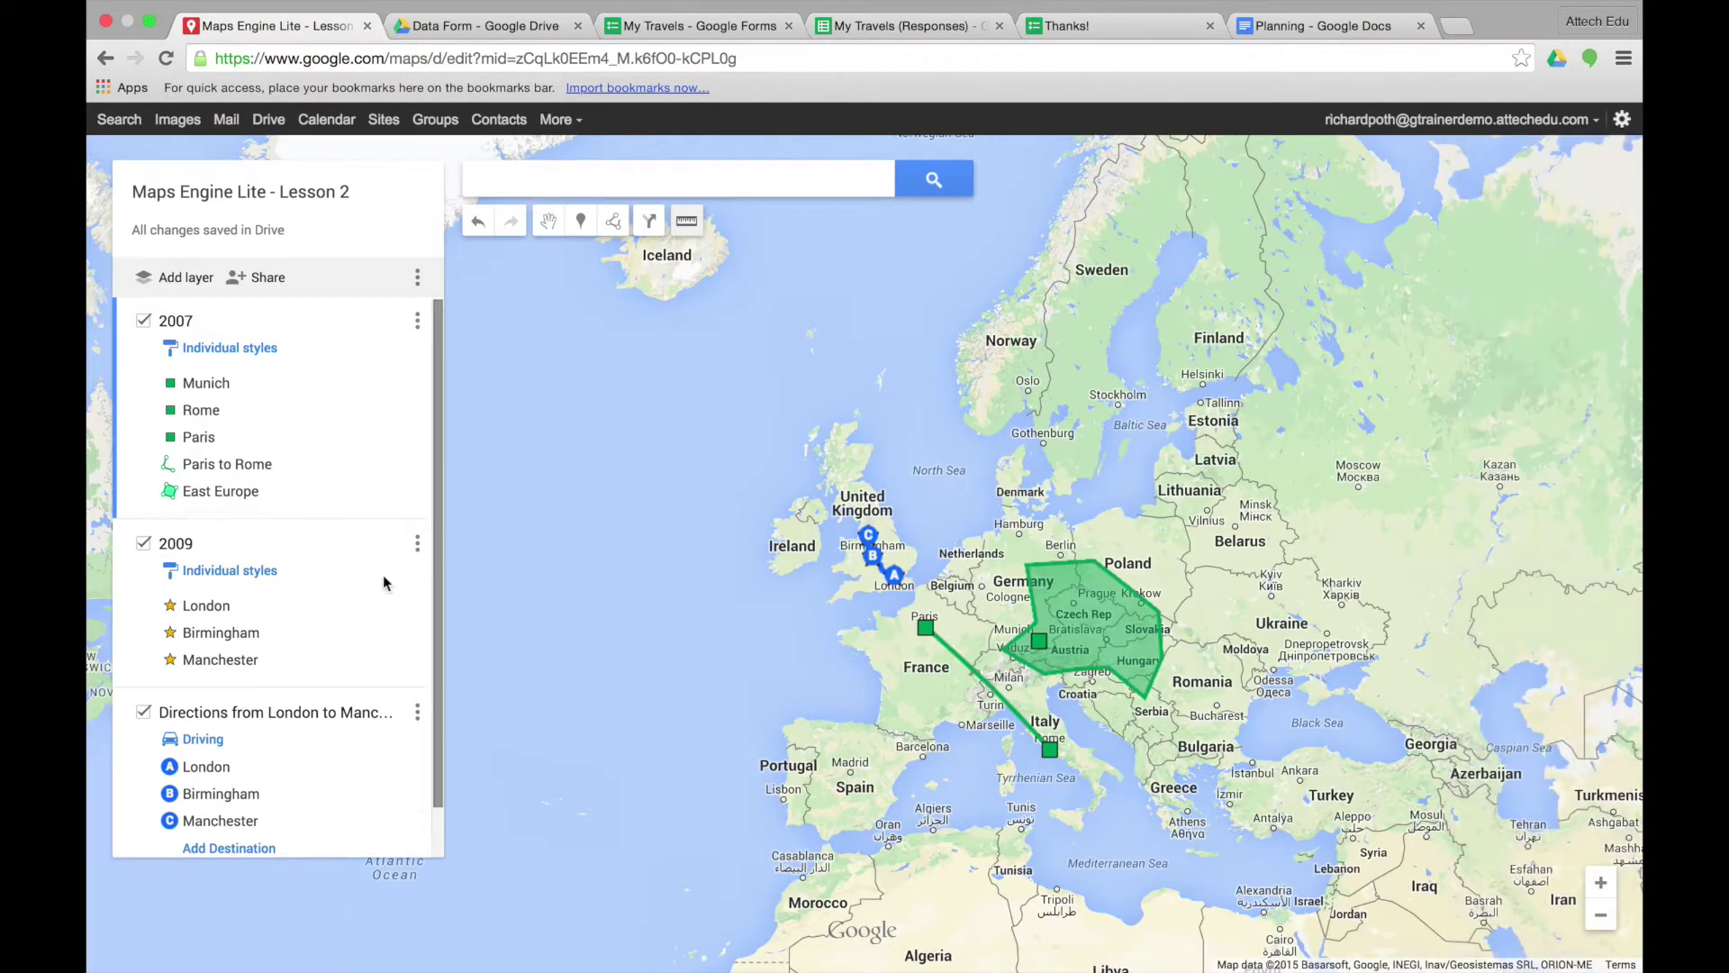
scroll(383, 581, down, 1)
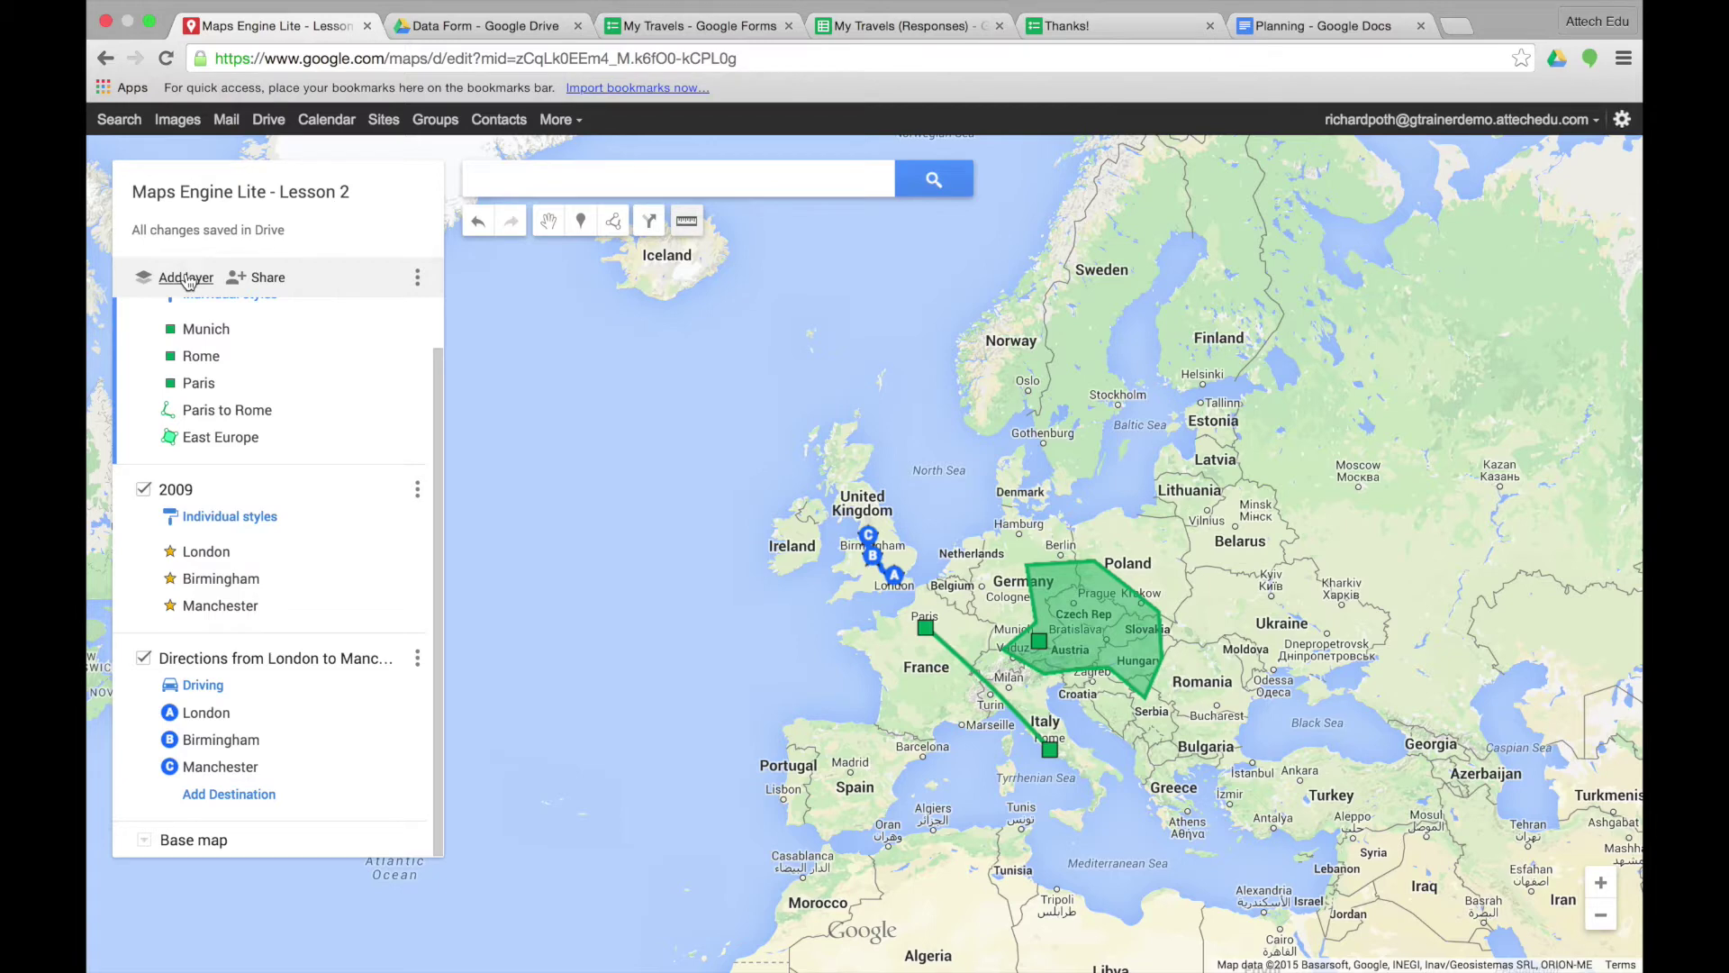
Step: Add a new layer to the map and rename it '2010'
click(188, 279)
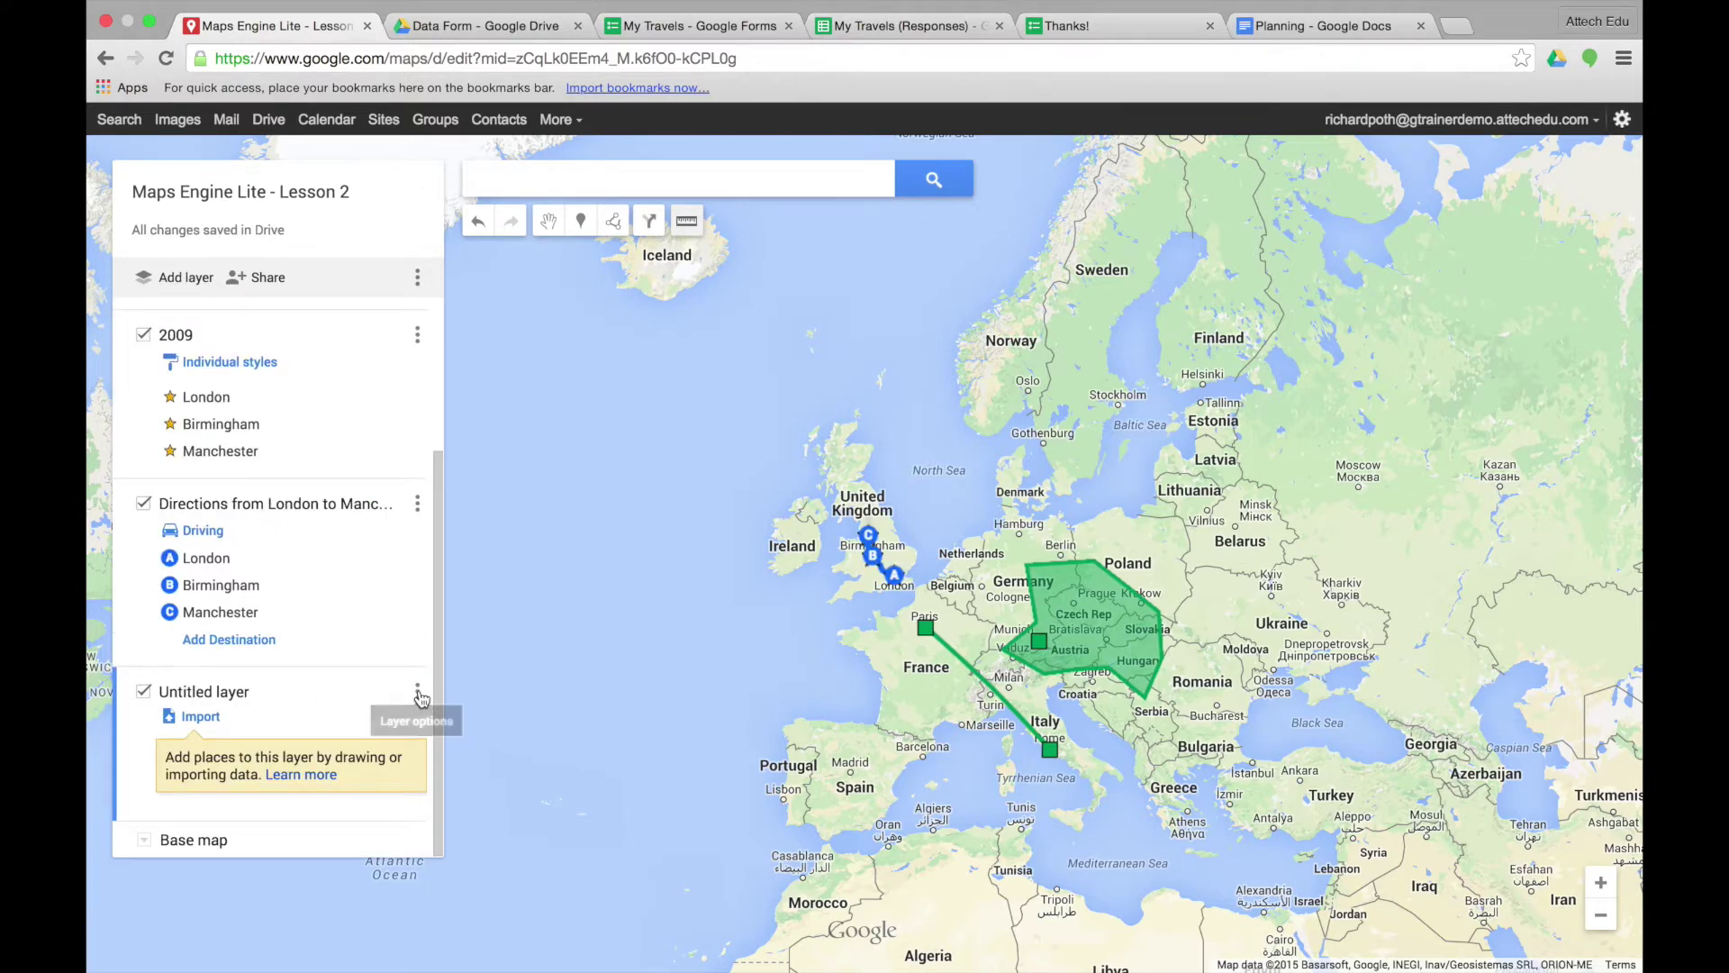
click(418, 694)
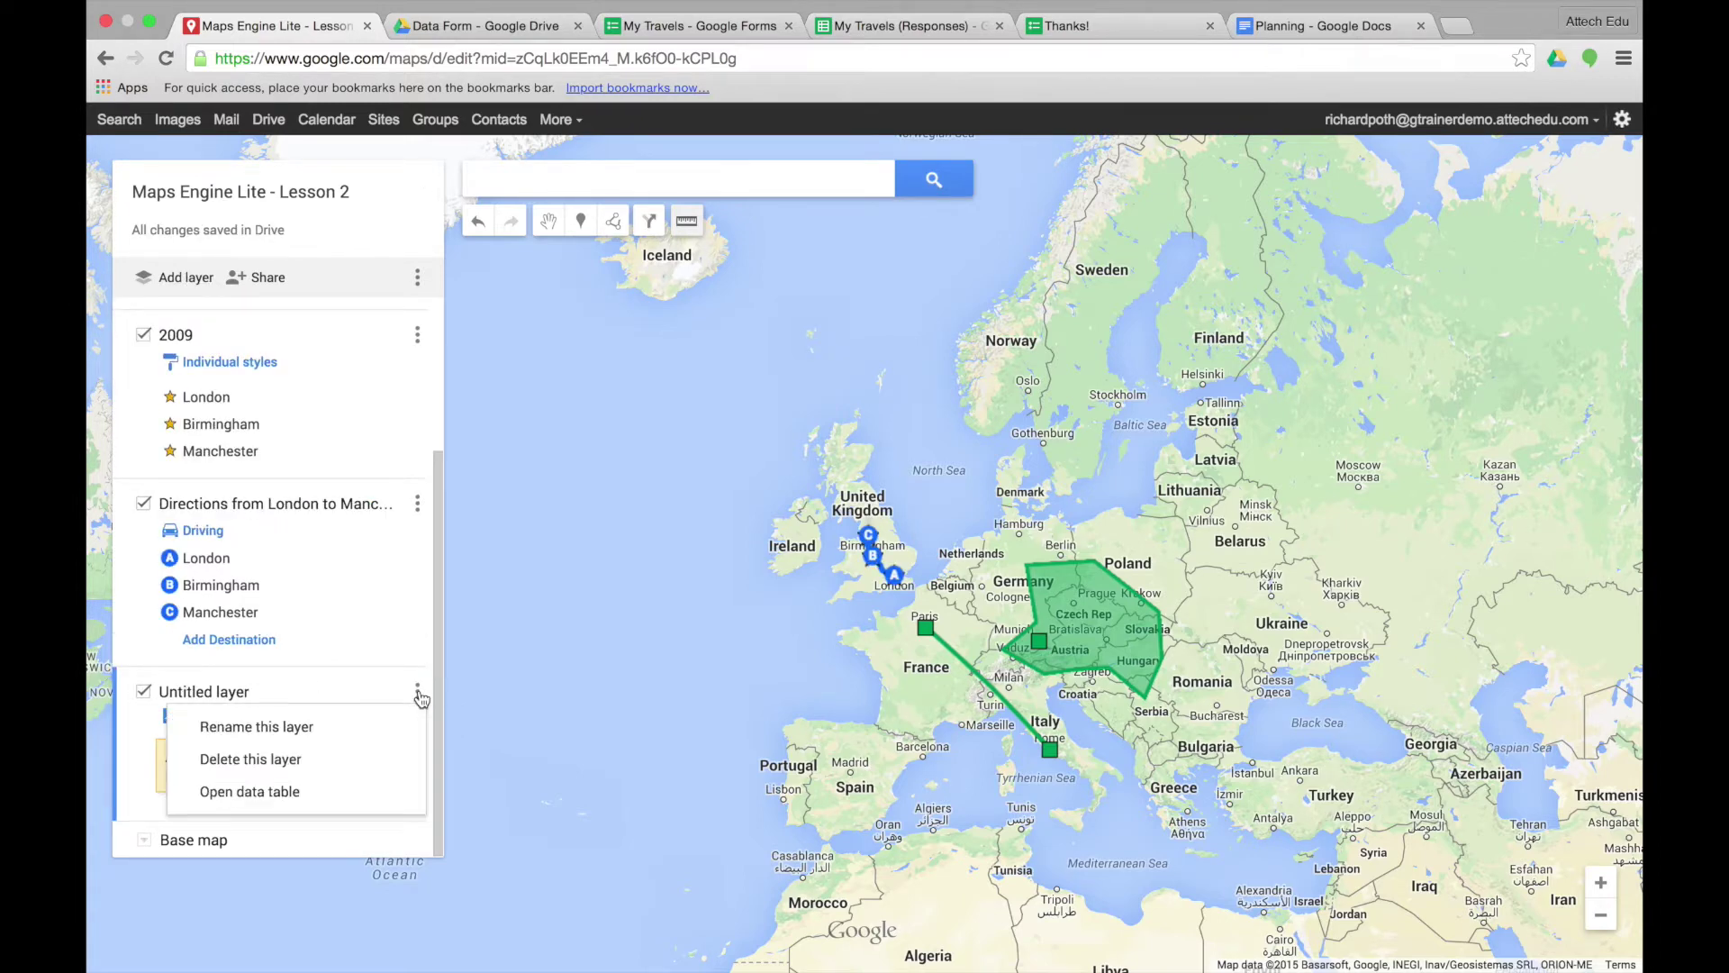
click(321, 728)
text(201)
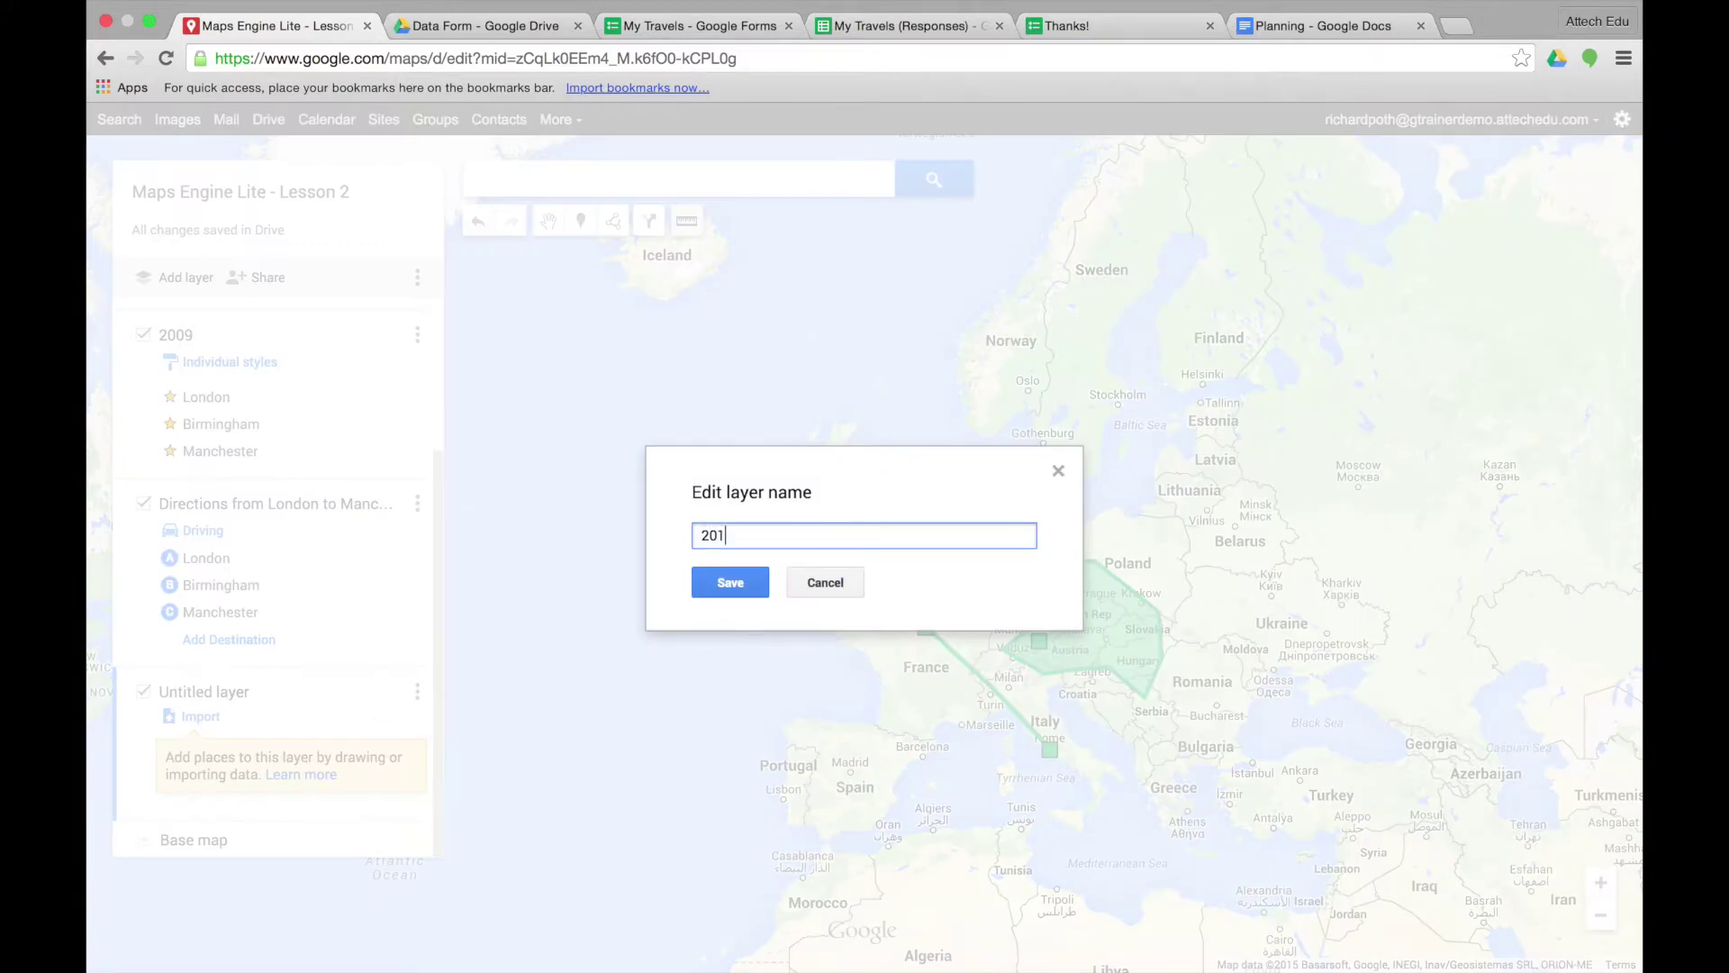
text(0)
click(729, 583)
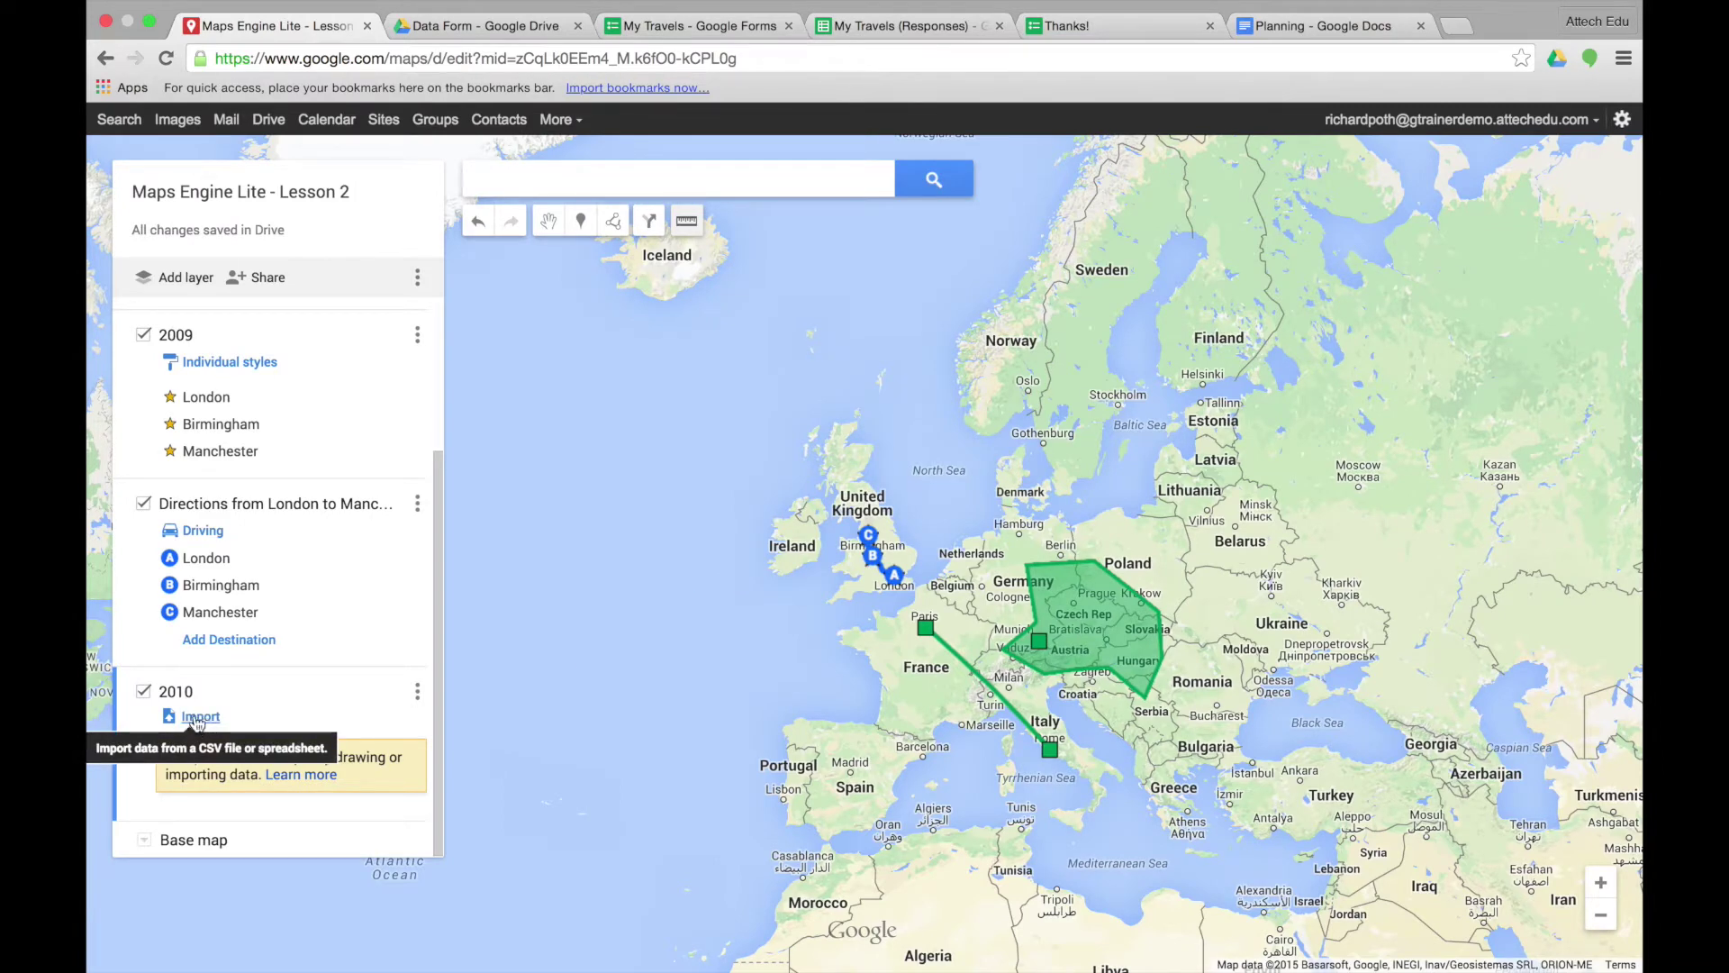
Step: Import the Drive spreadsheet My Travels (Responses) from the Data Form folder into layer 2010
click(198, 718)
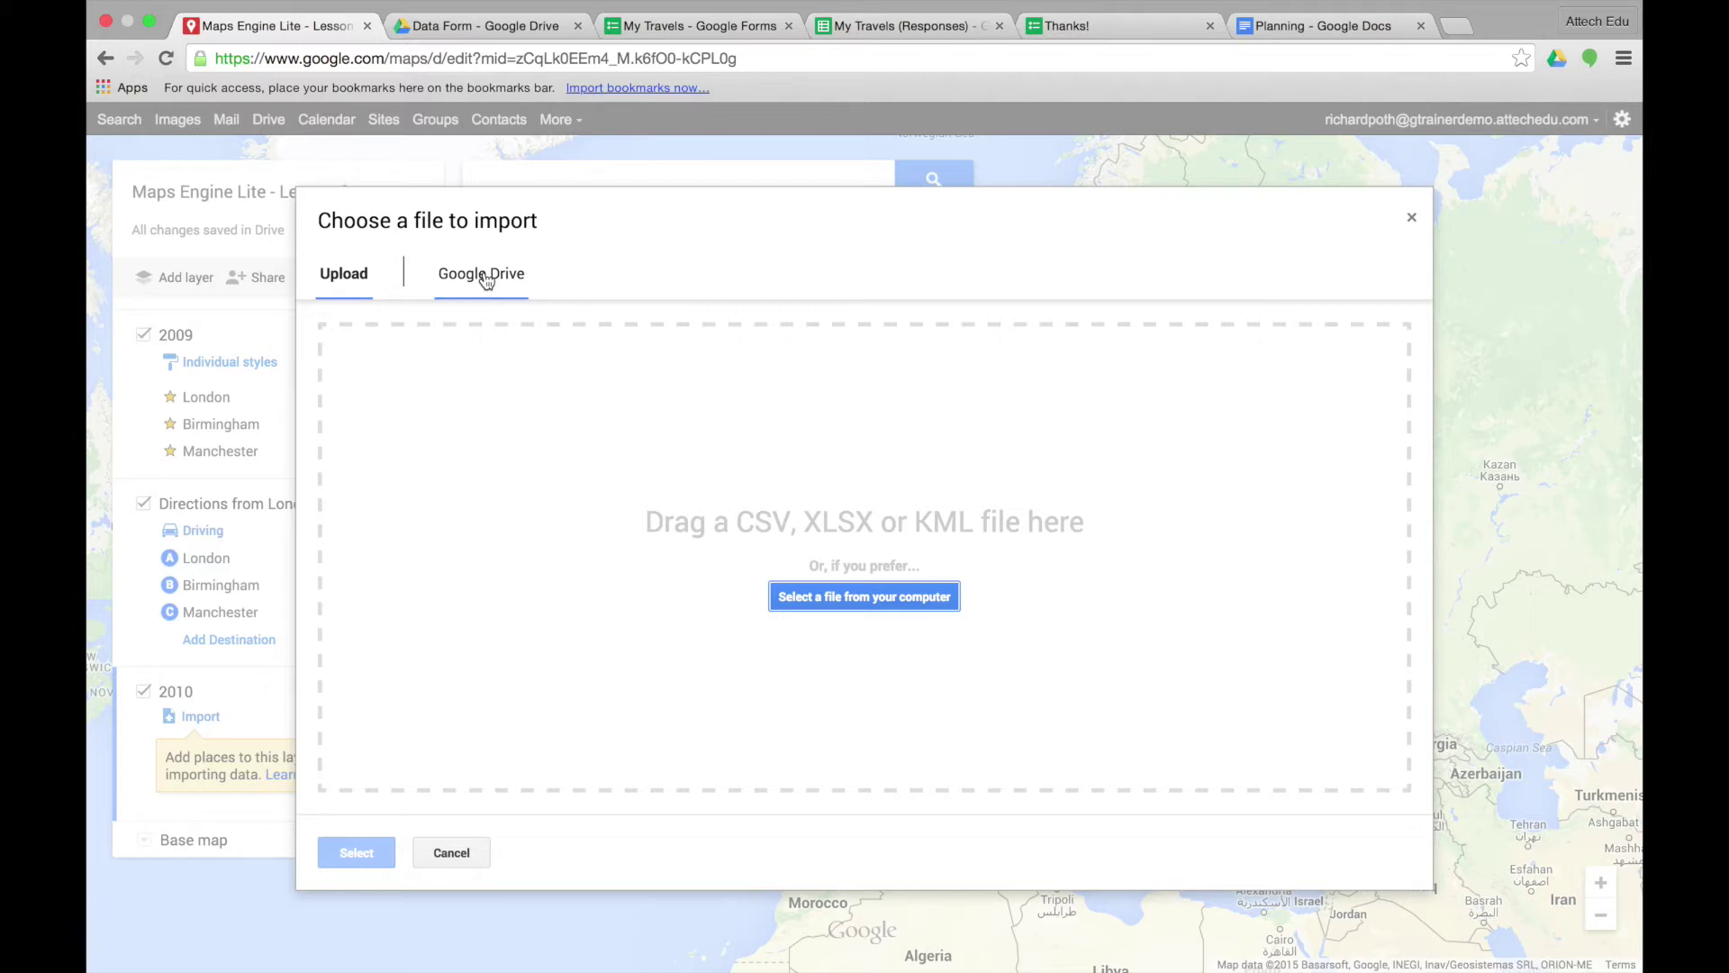
click(484, 277)
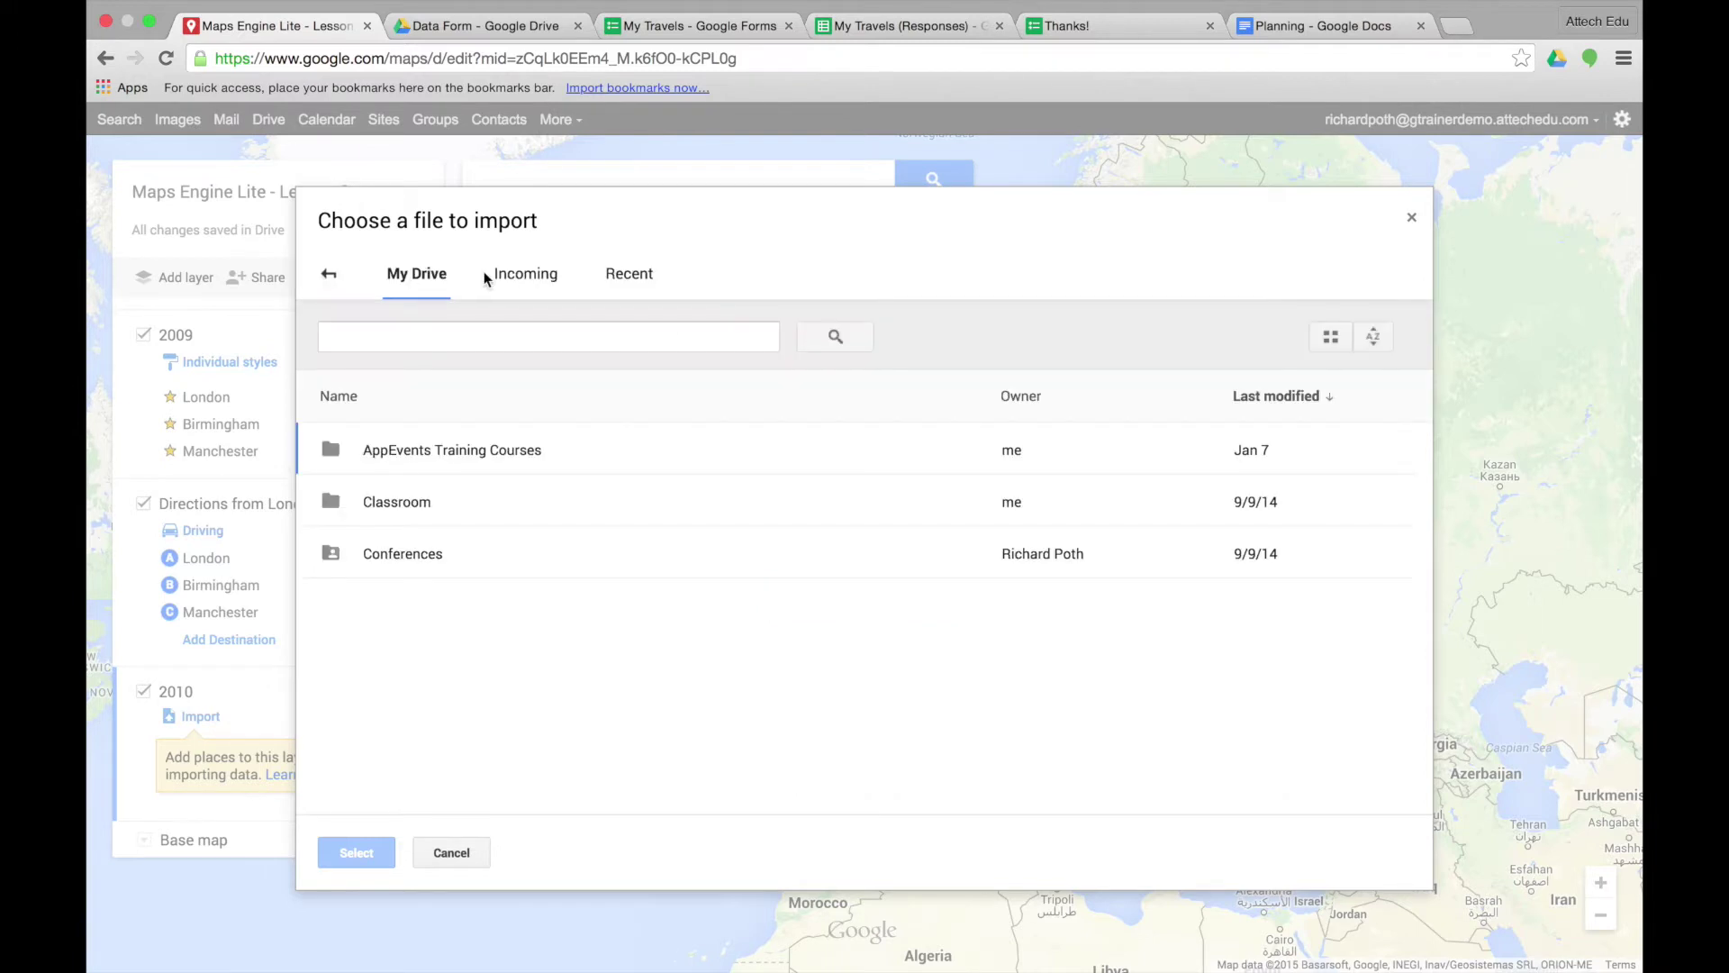
double_click(454, 455)
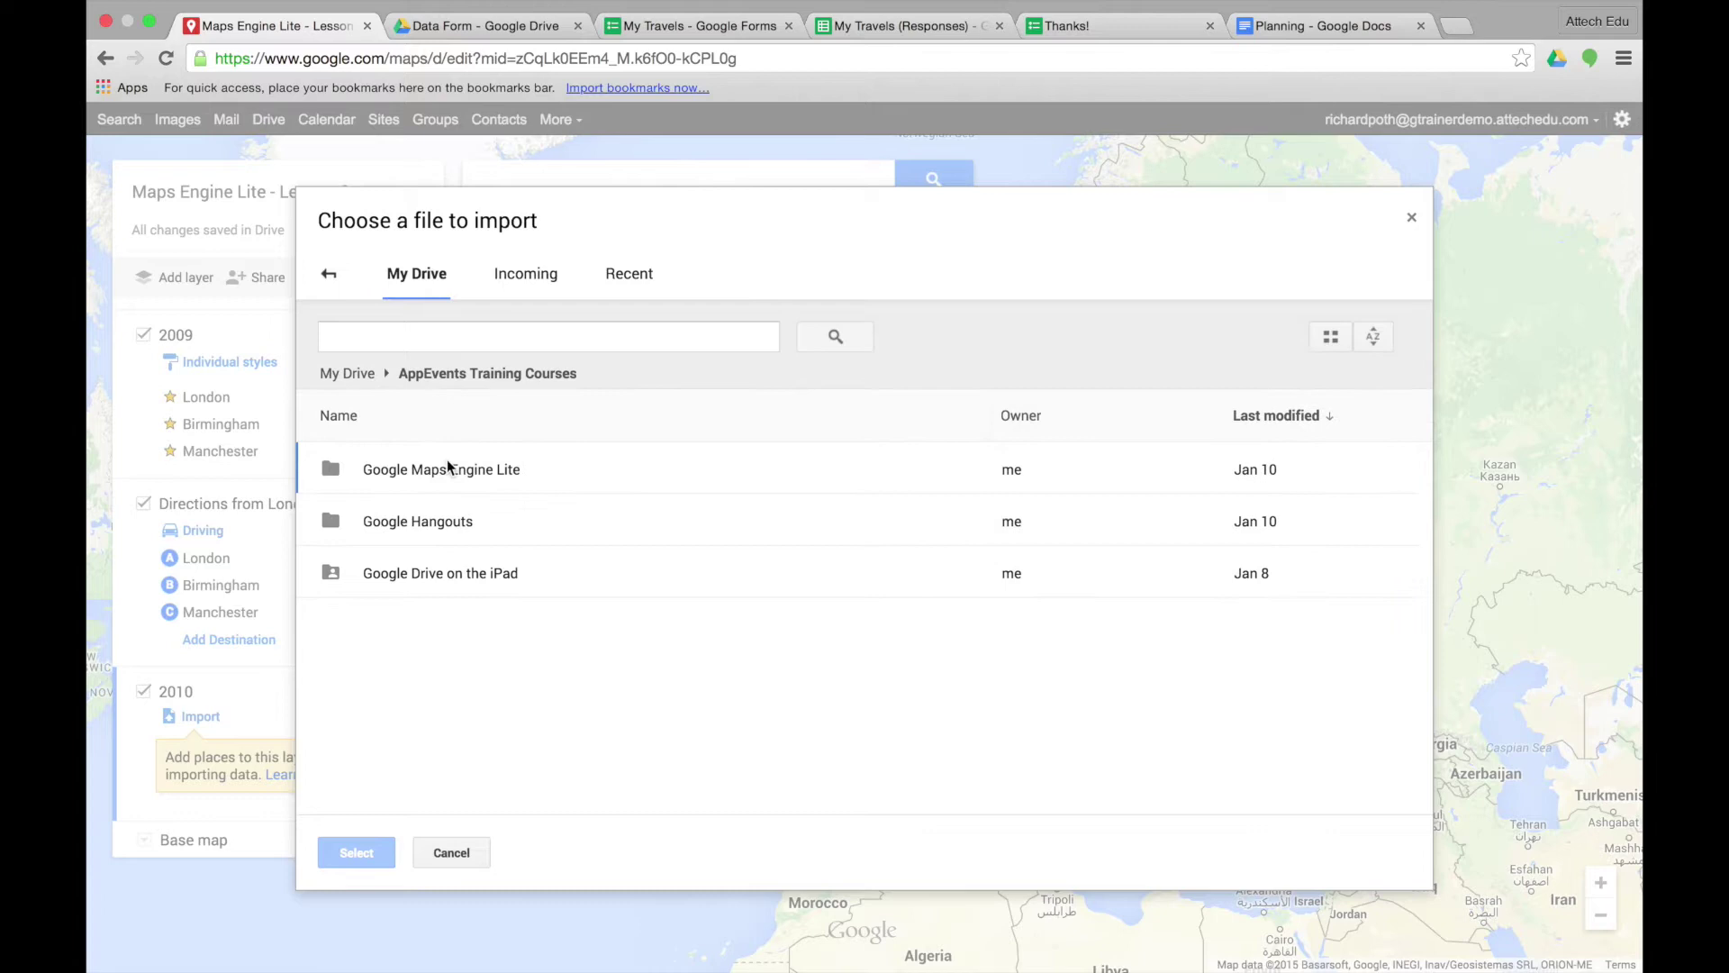
double_click(448, 464)
double_click(389, 466)
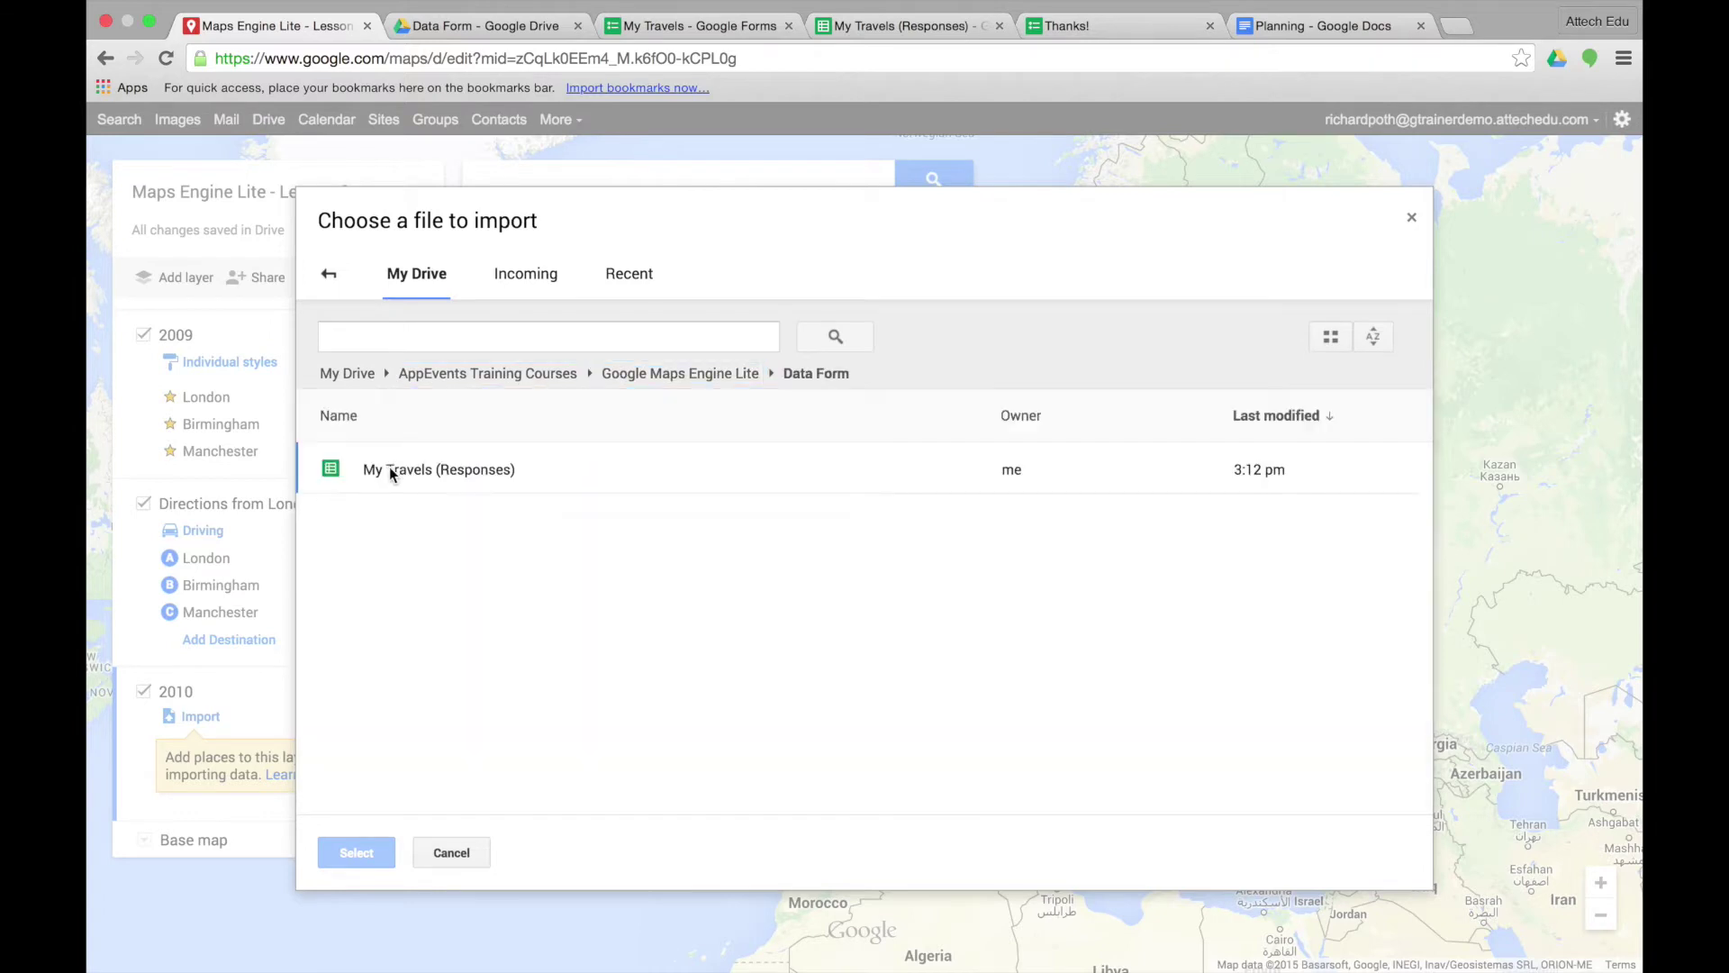
click(446, 468)
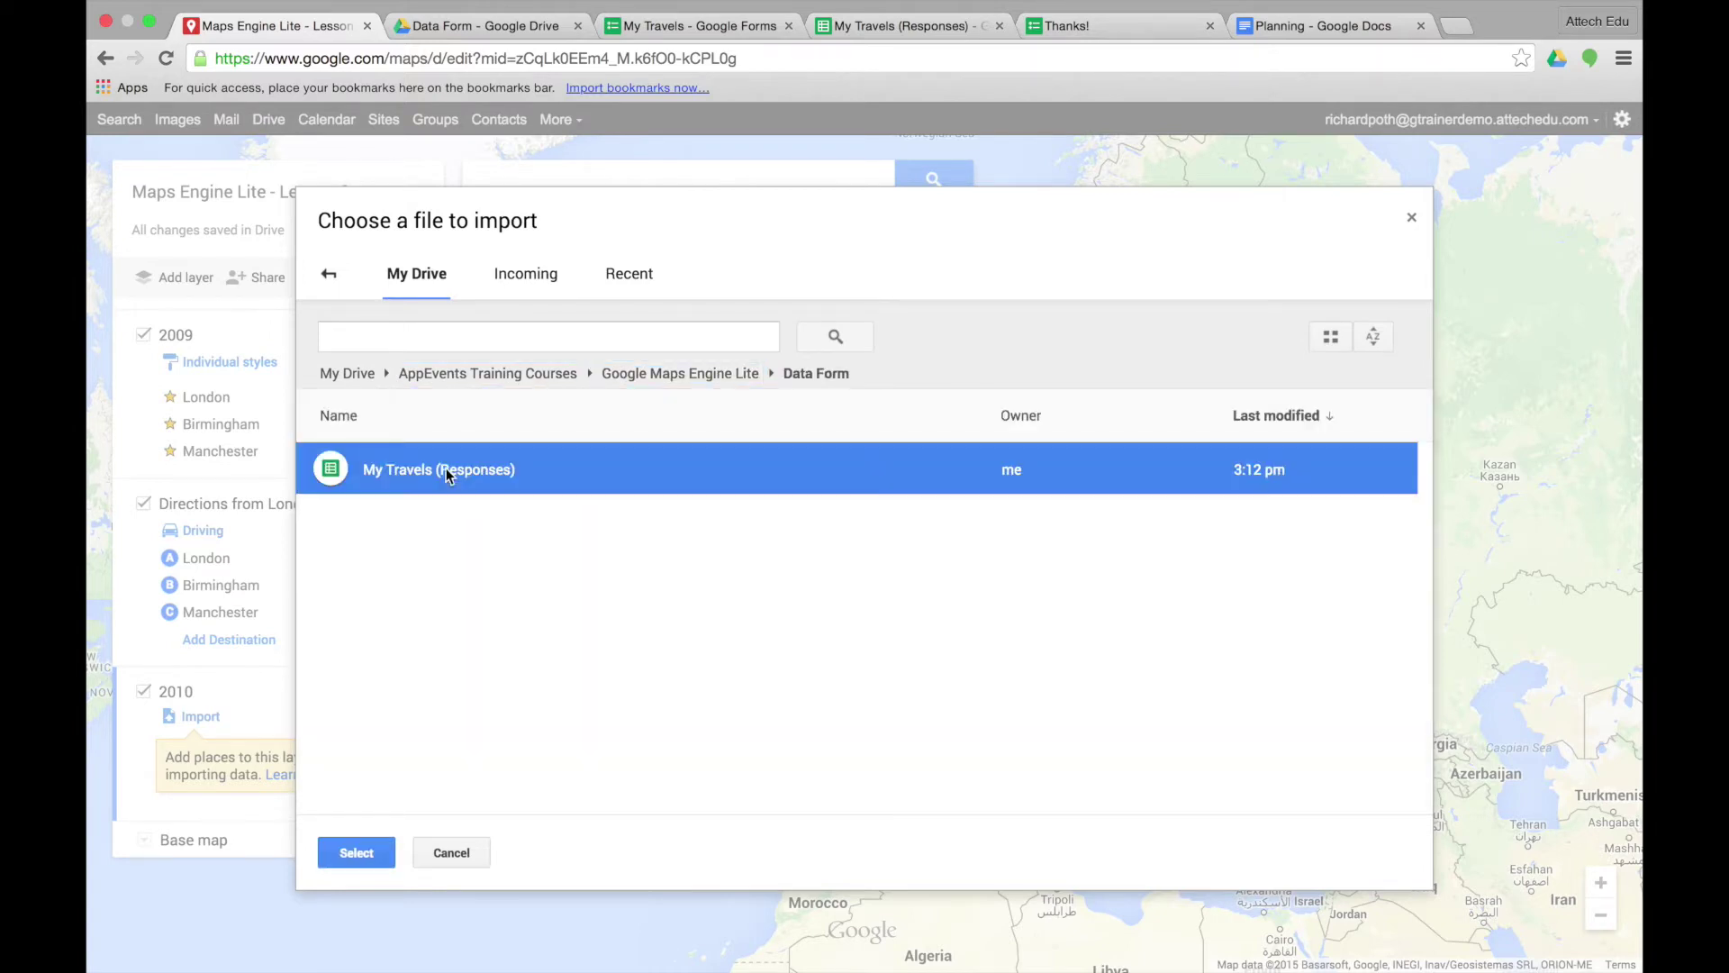
click(357, 853)
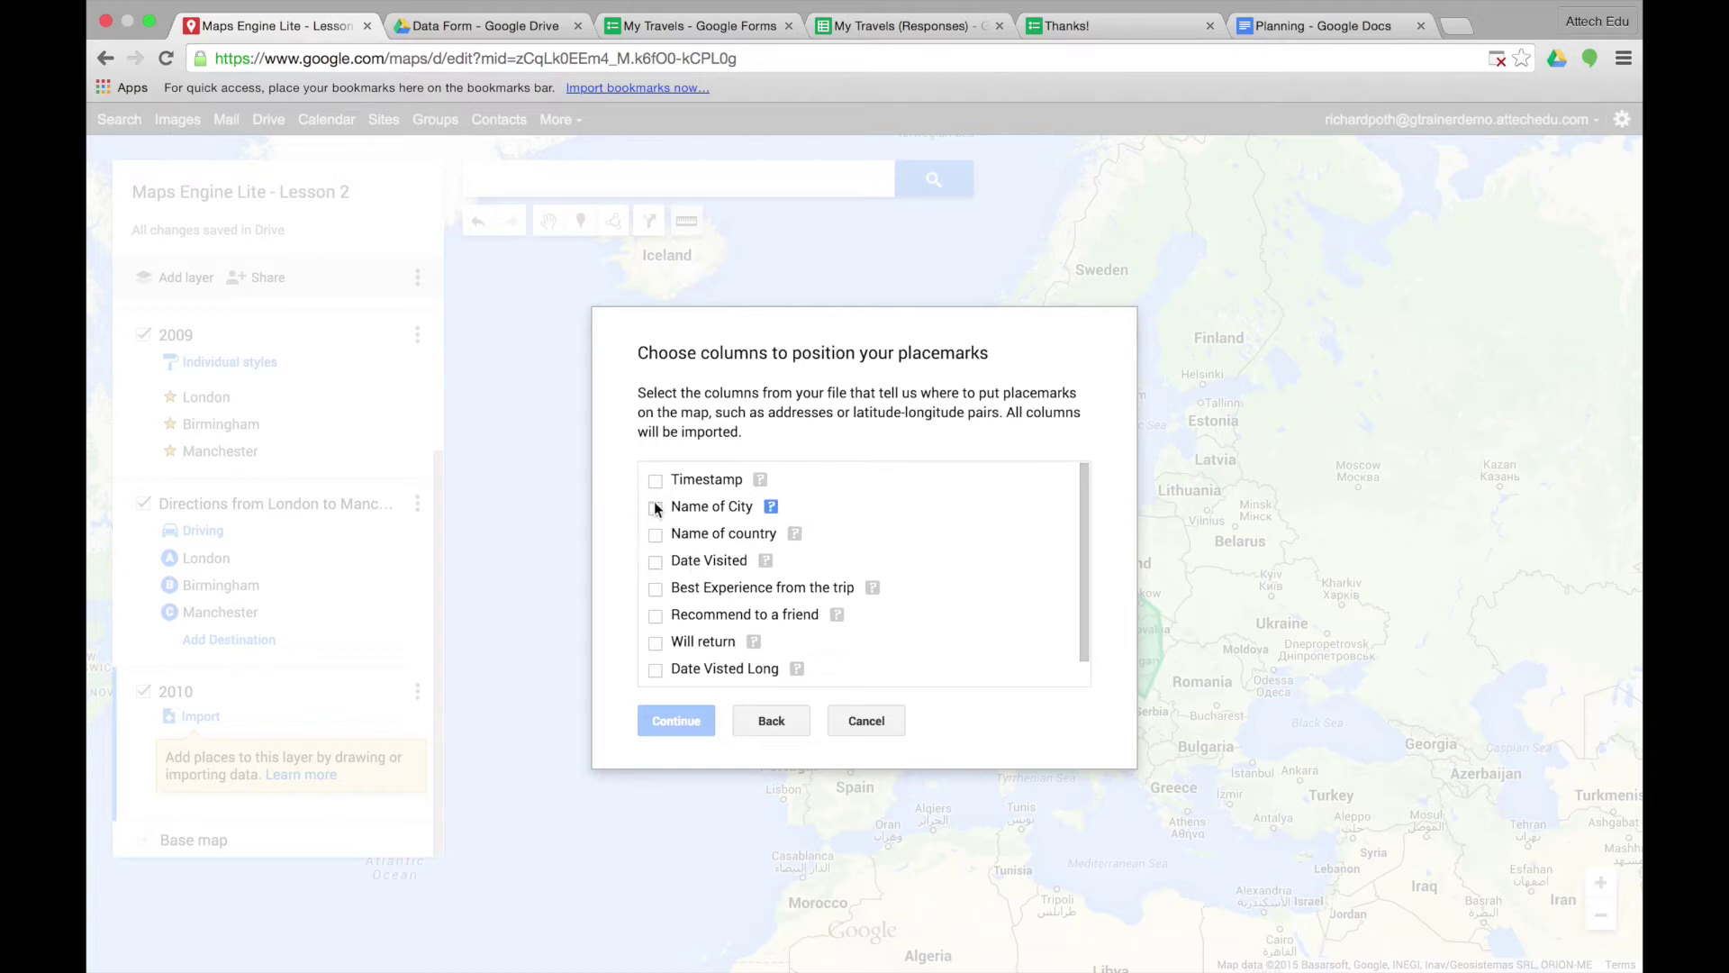
Step: Position placemarks by the Name of City column and title markers with Date Visted Long
scroll(670, 609, down, 1)
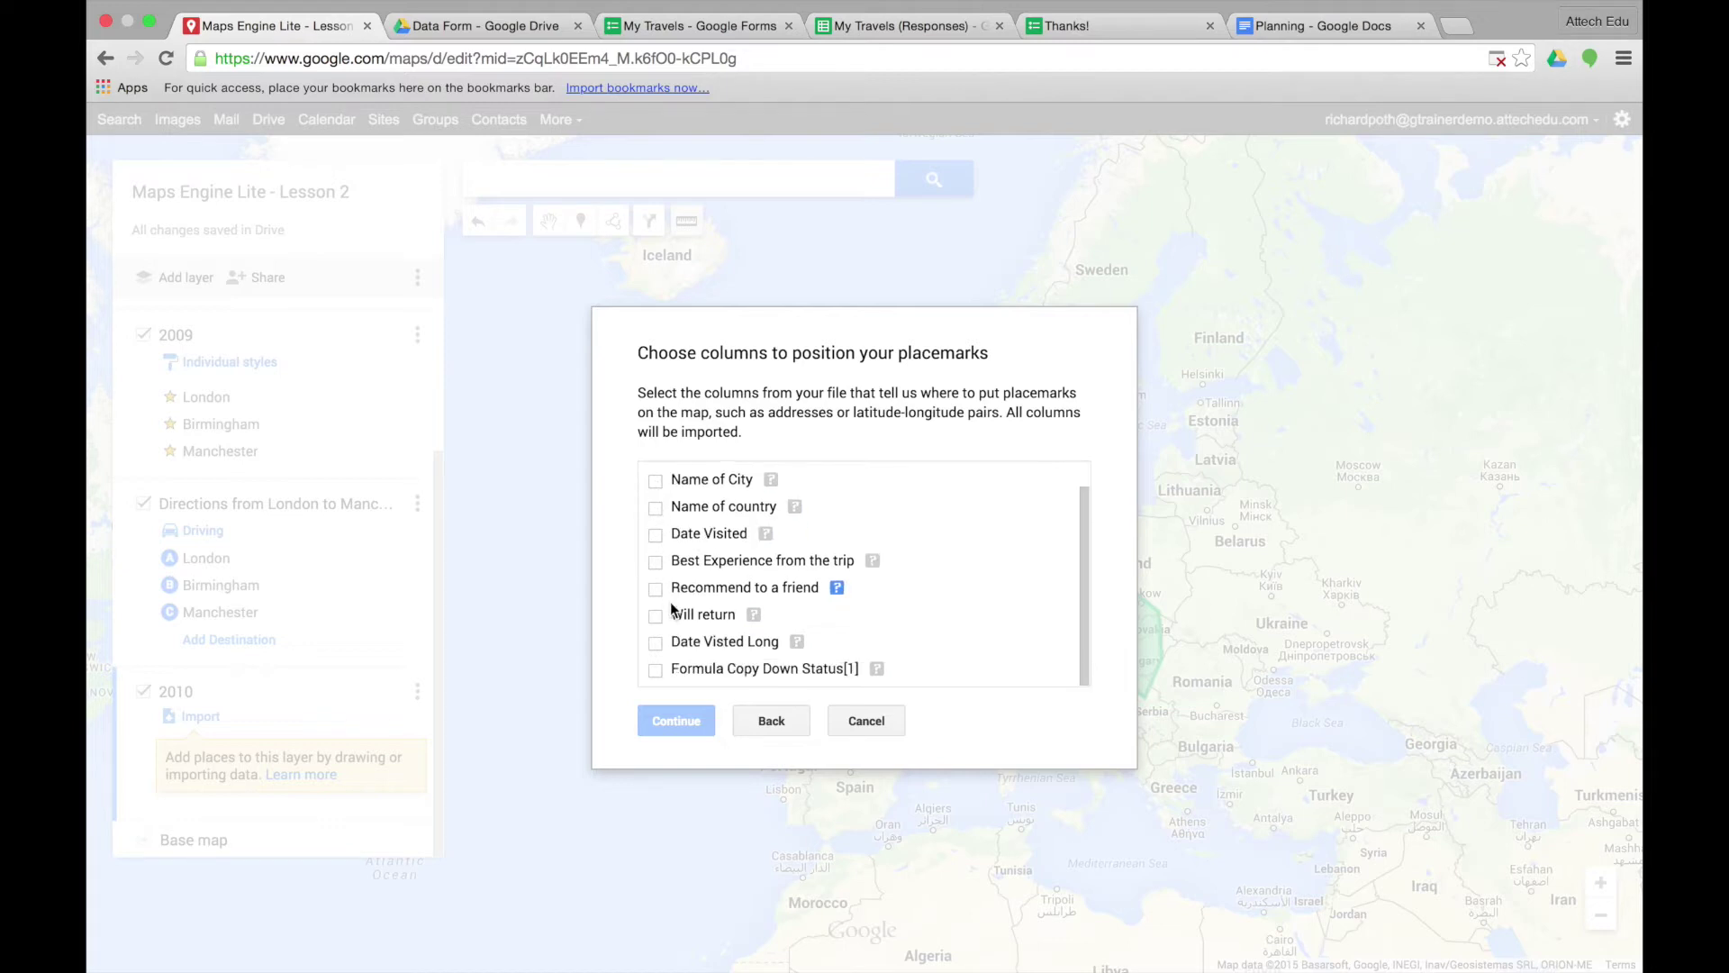
scroll(670, 609, up, 1)
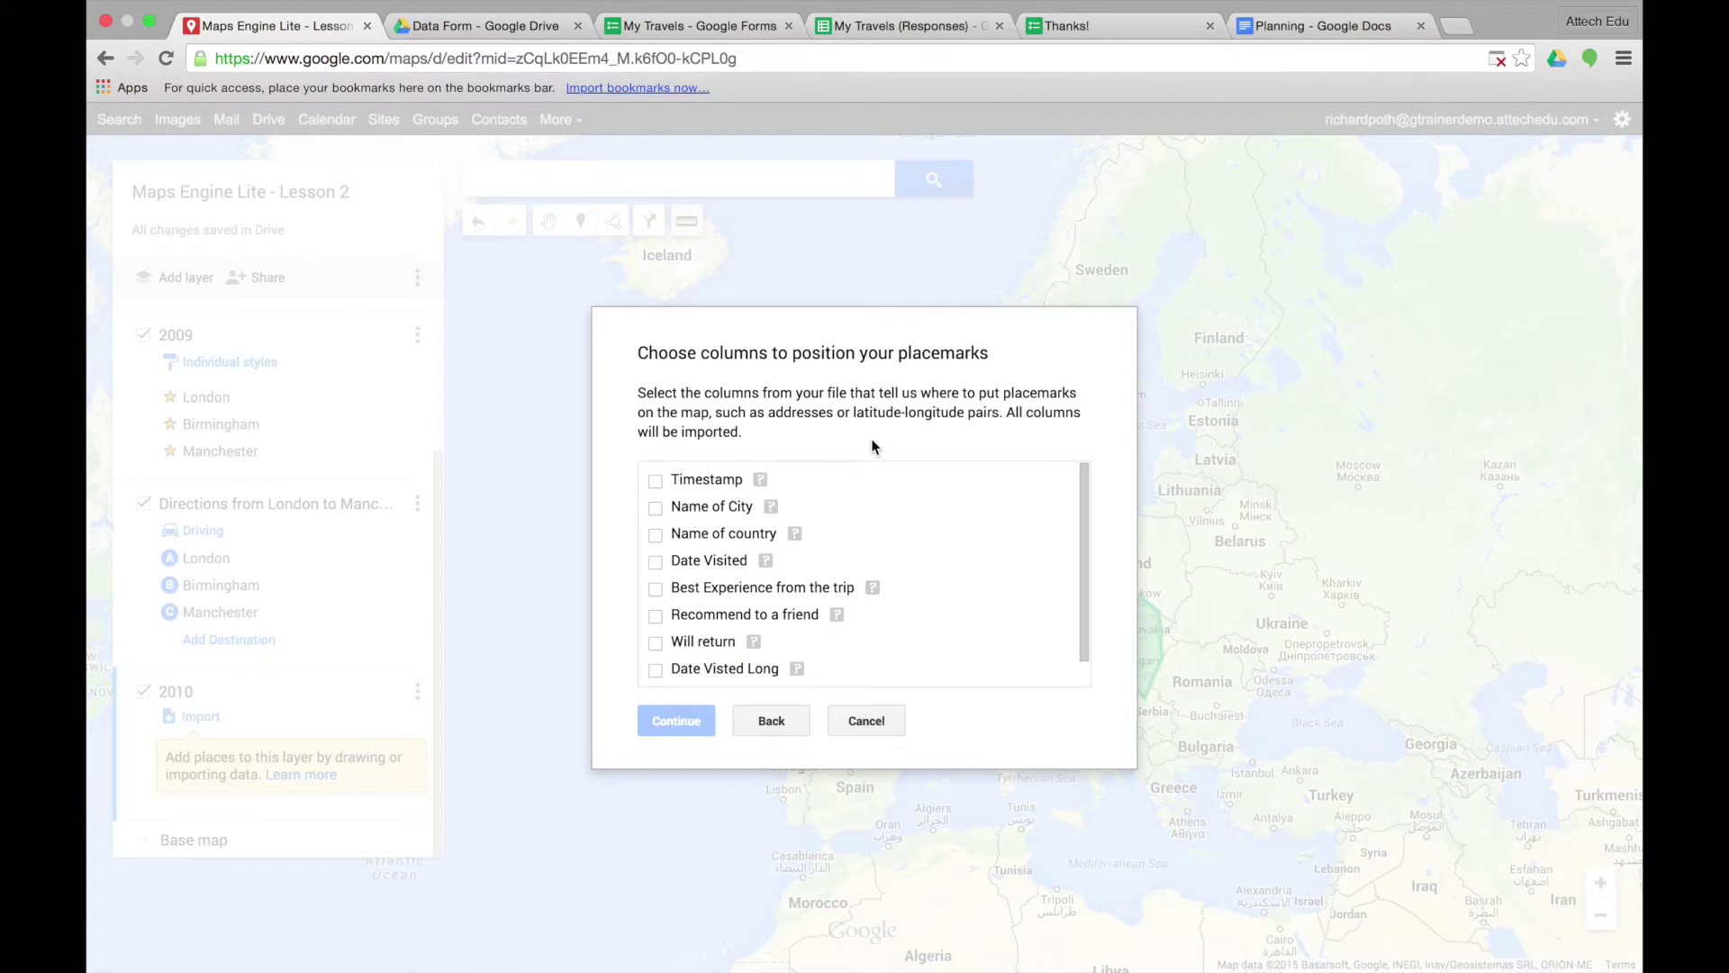
click(655, 510)
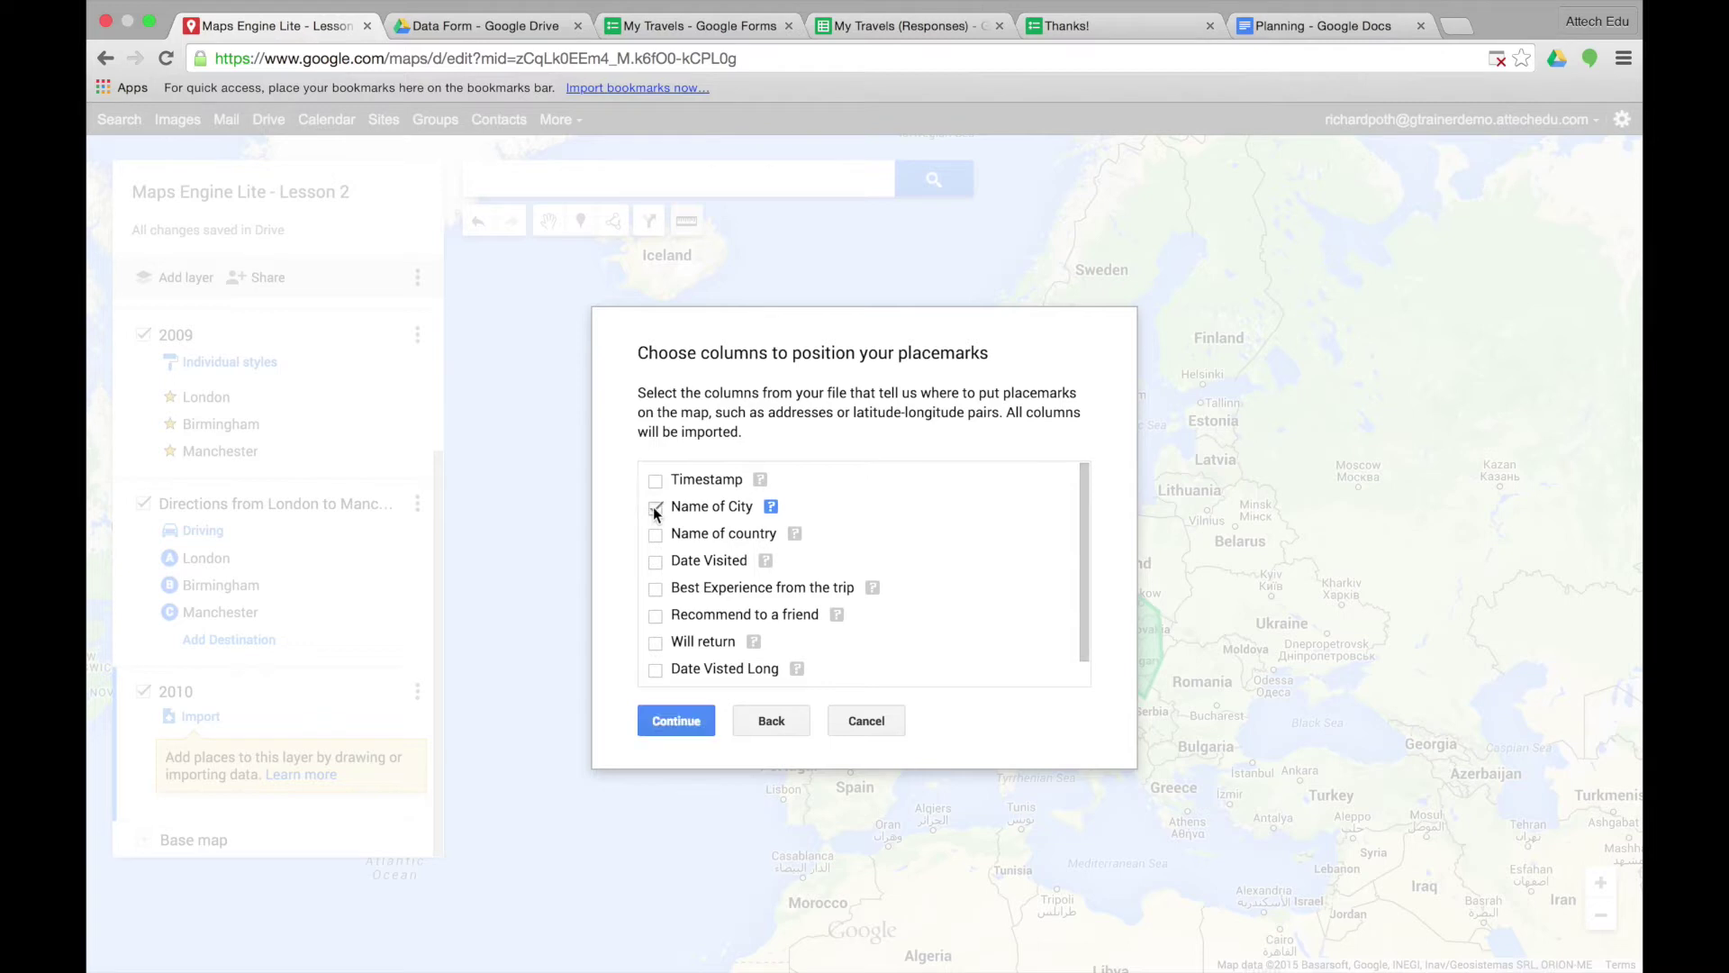
click(677, 722)
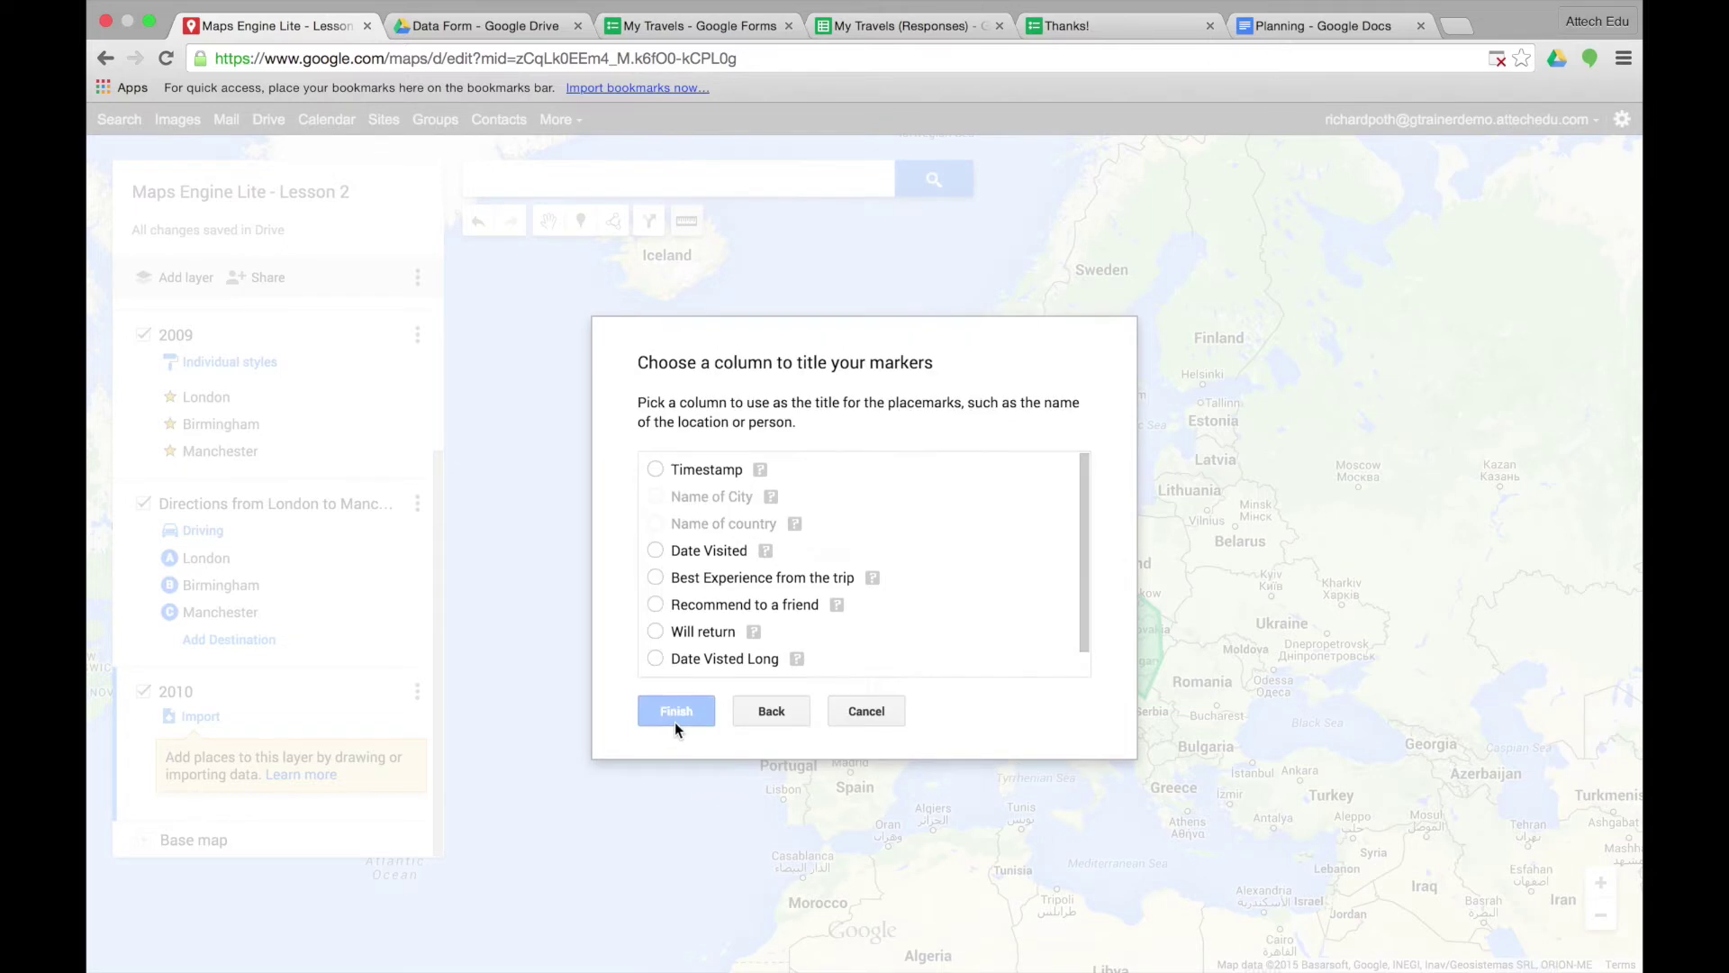
click(655, 658)
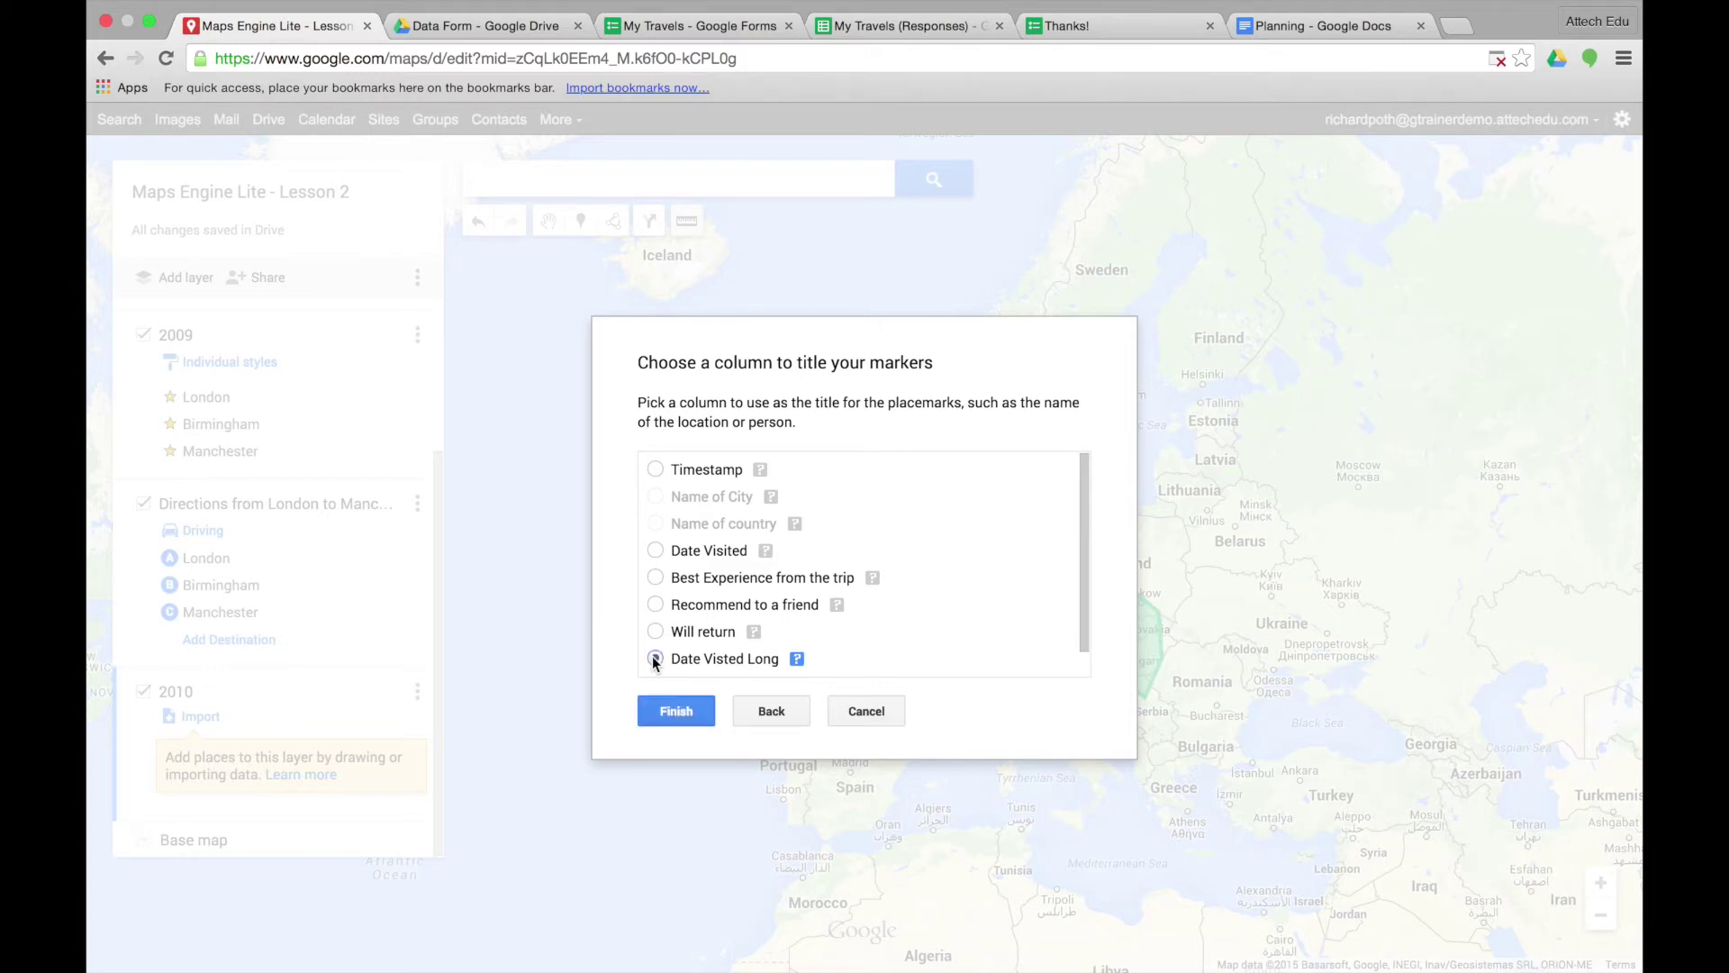
Step: Finish the import and remove the Formula Copy Down field from the Cape Town entry
click(677, 712)
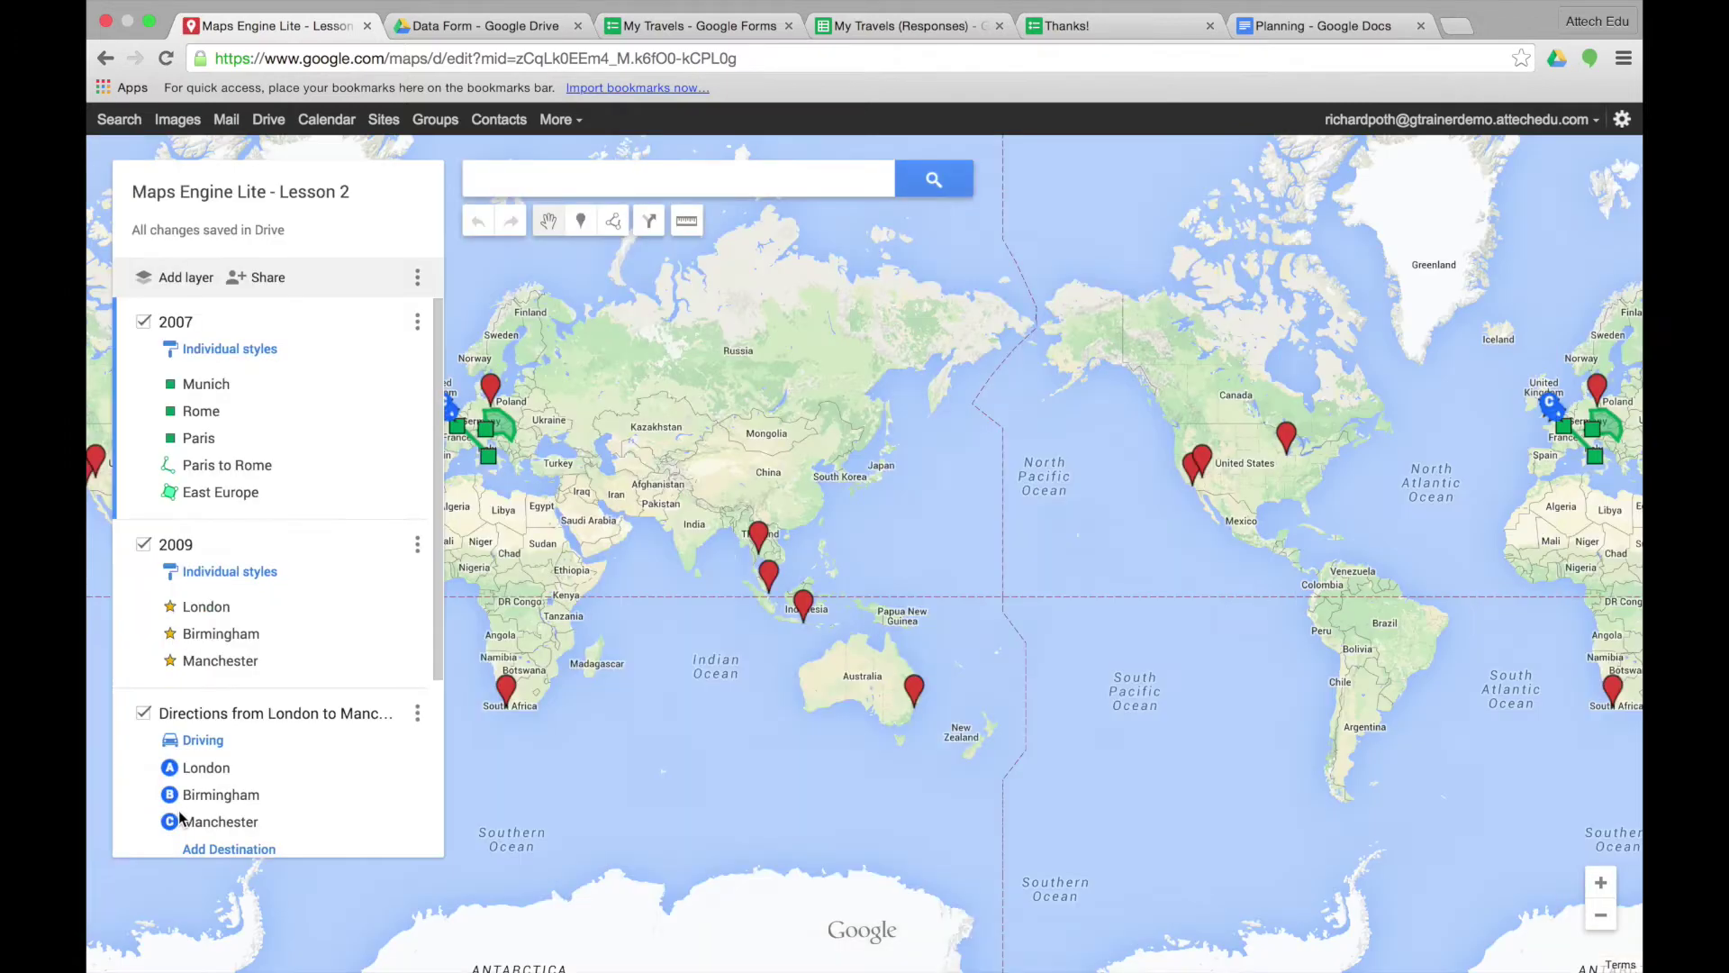
drag(439, 676, 438, 872)
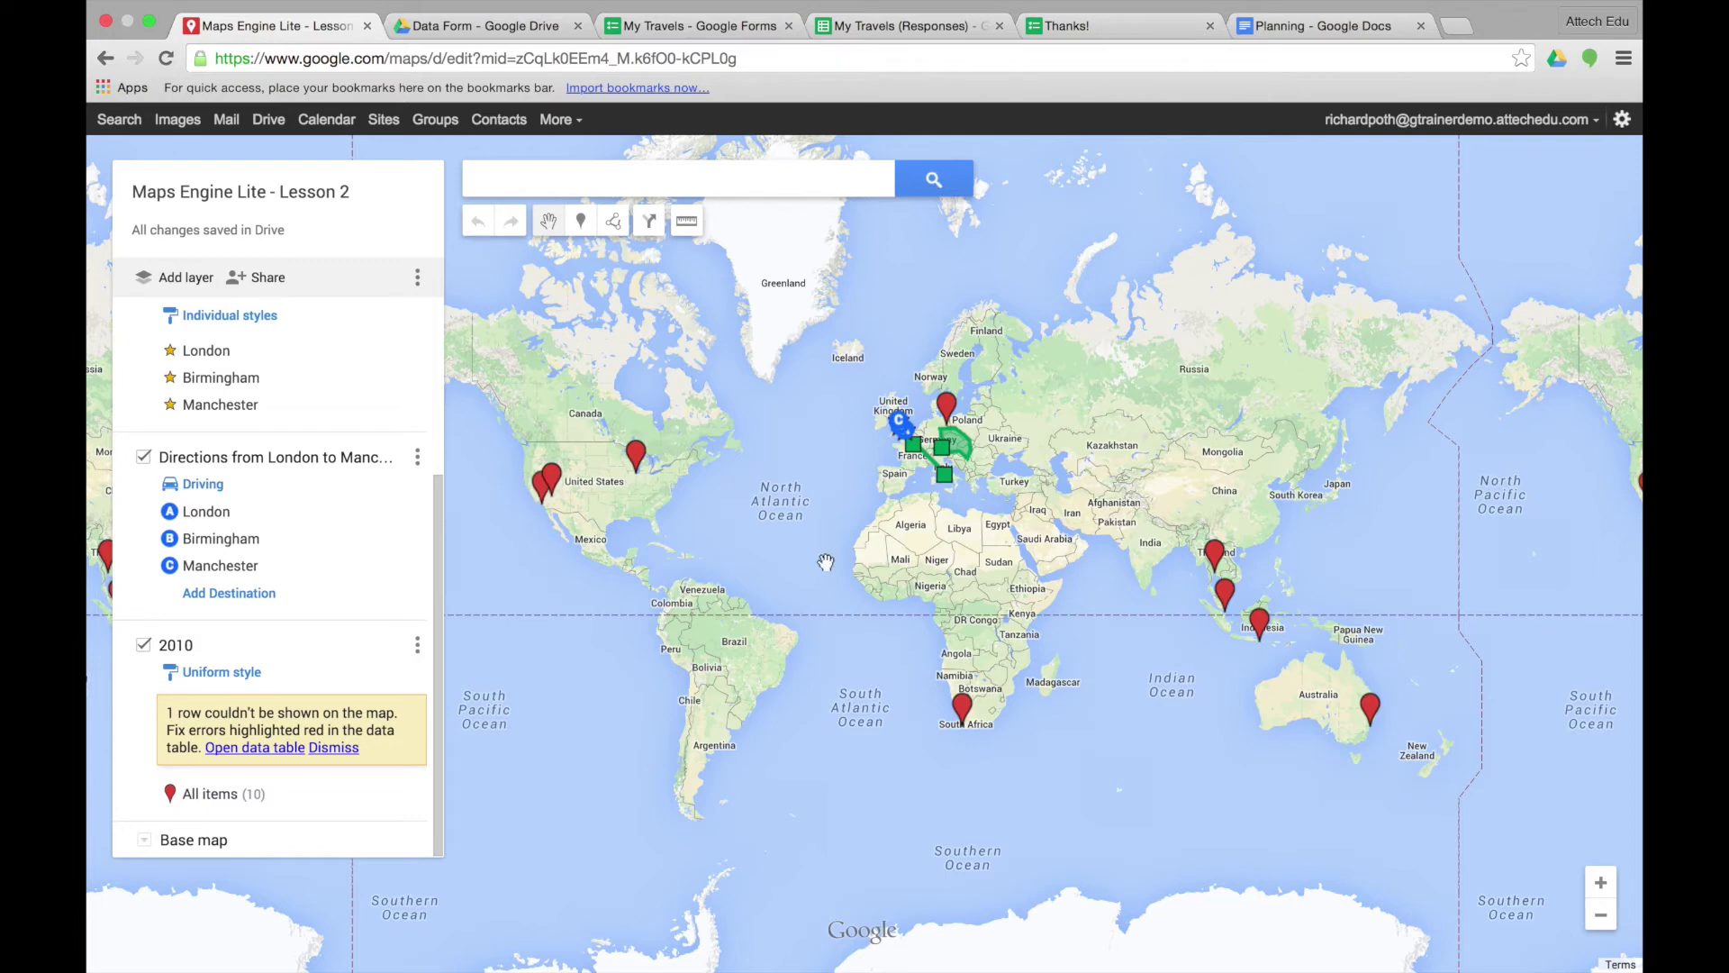
click(962, 710)
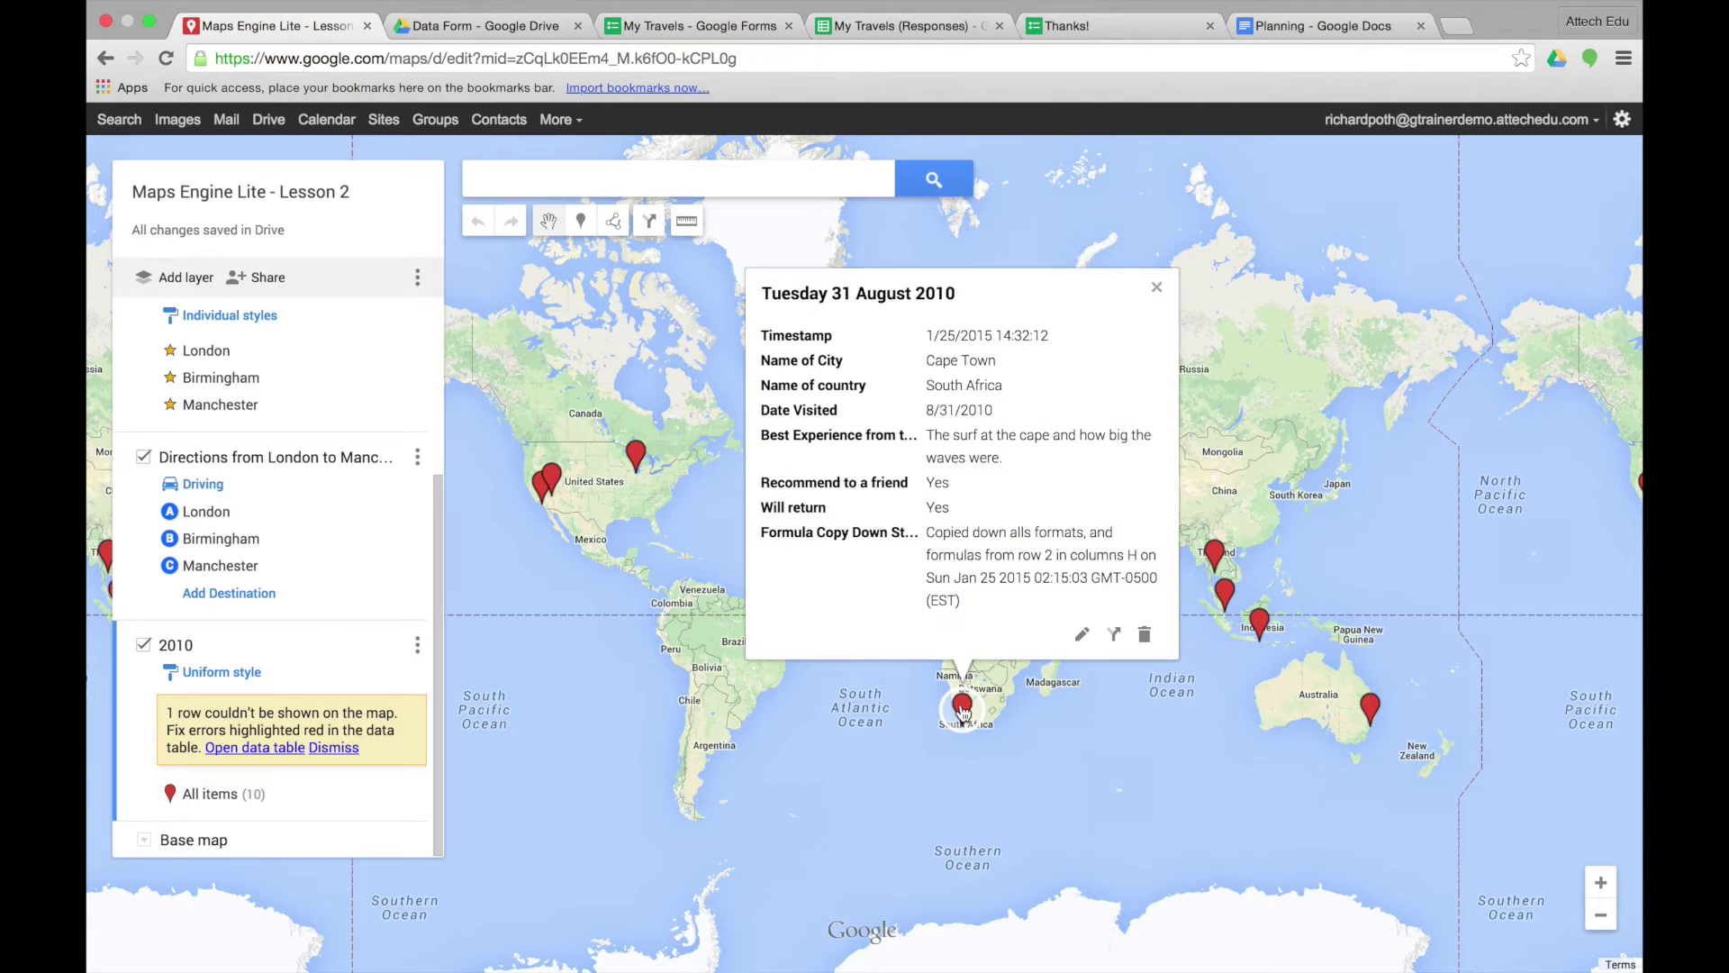
click(1082, 636)
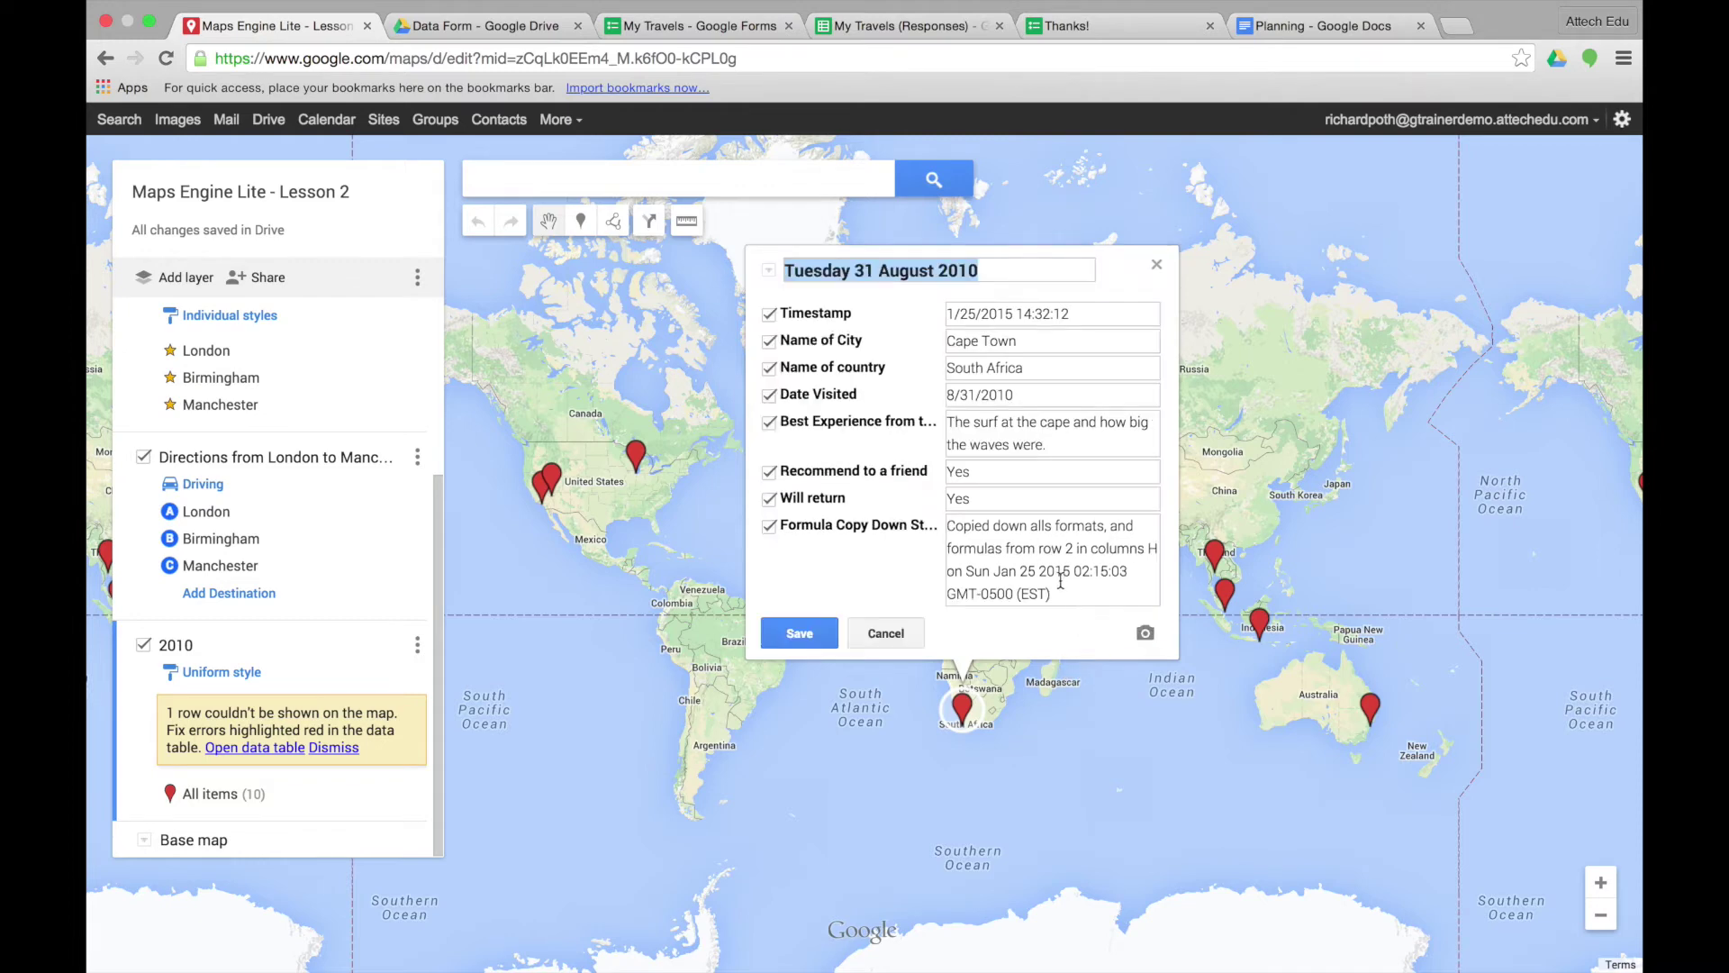
click(768, 527)
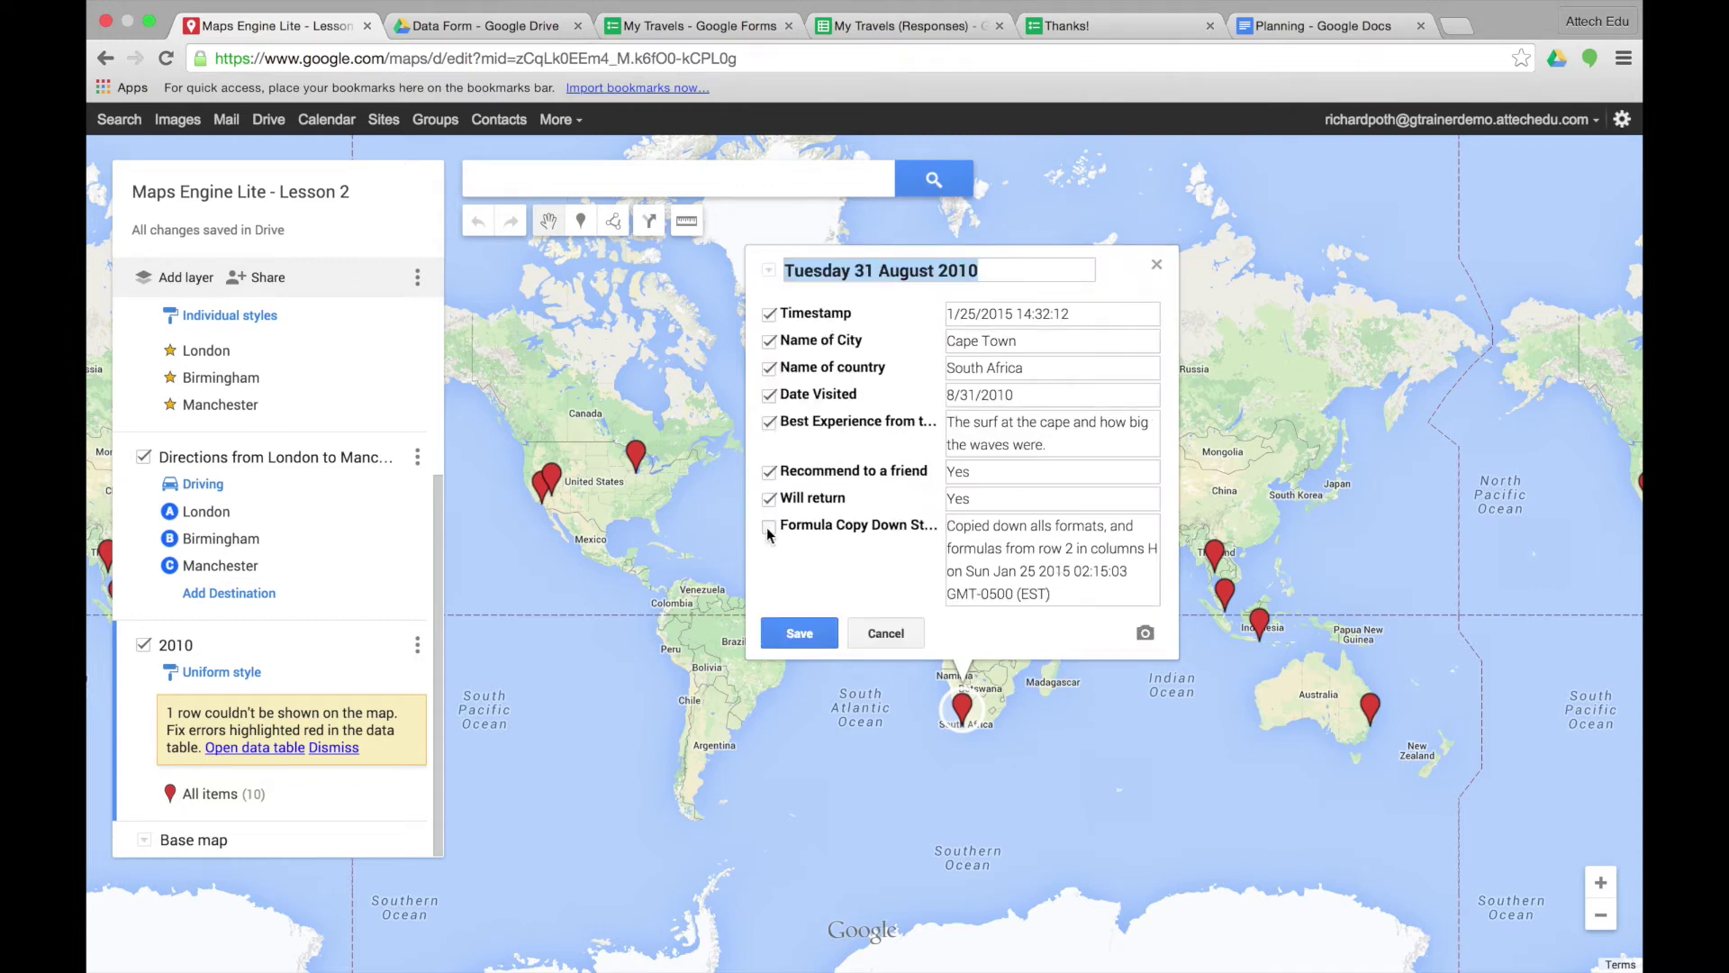
click(800, 634)
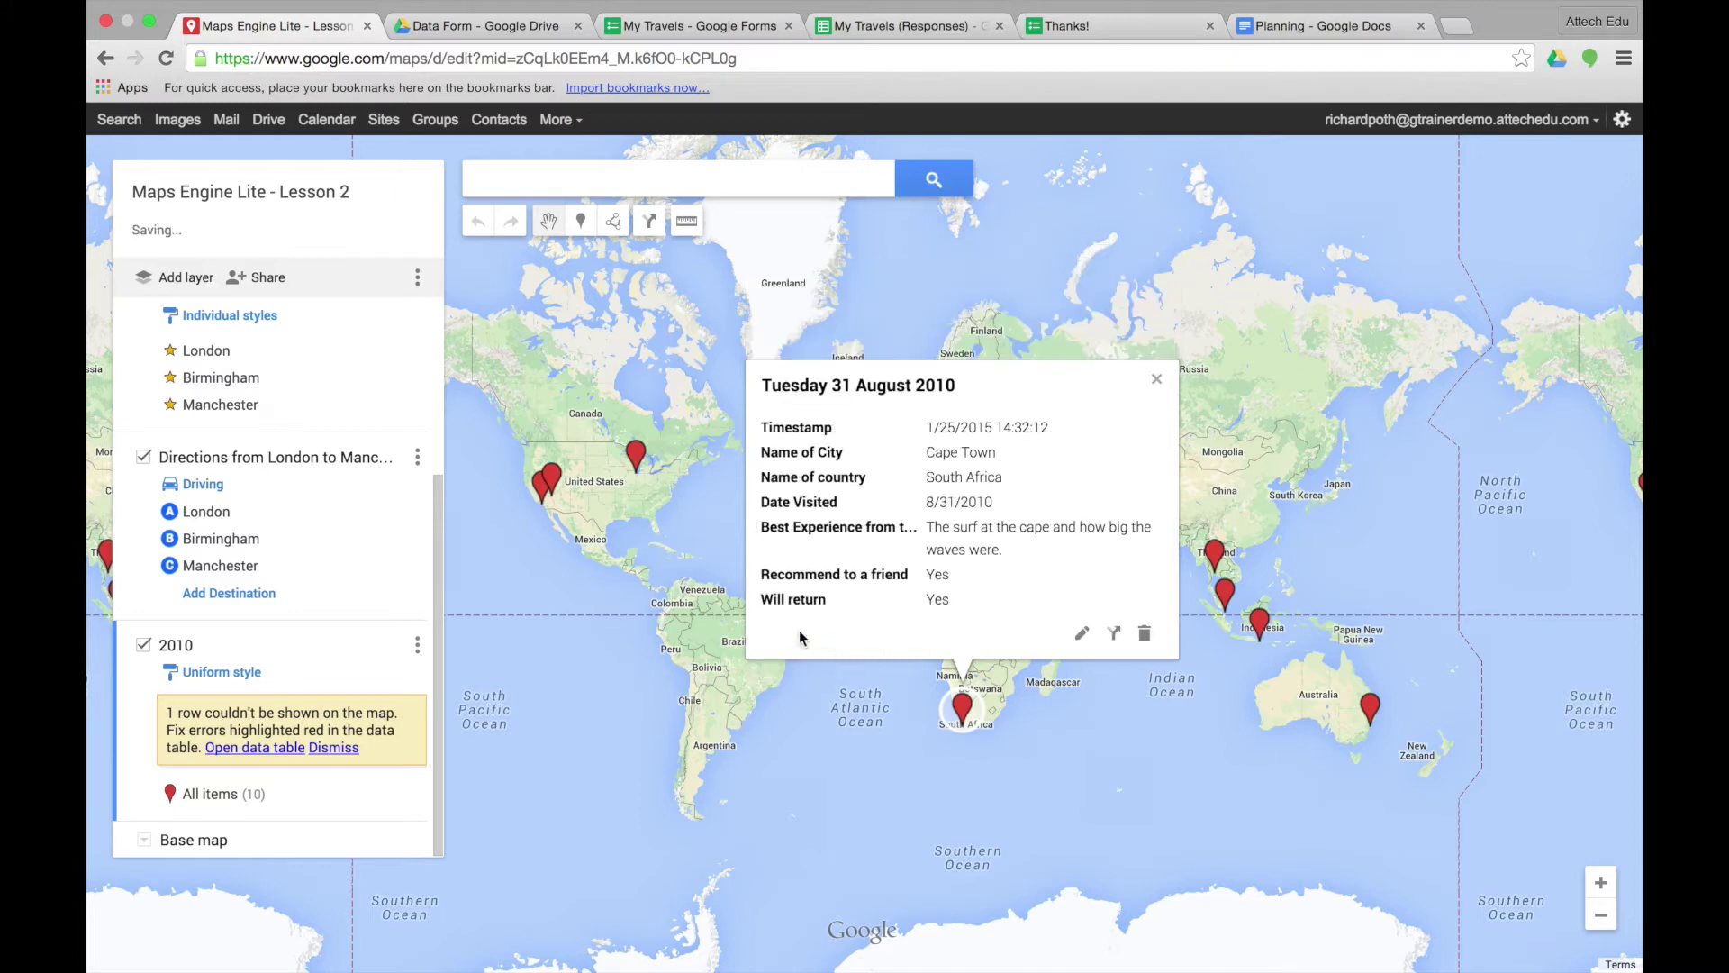
click(1083, 637)
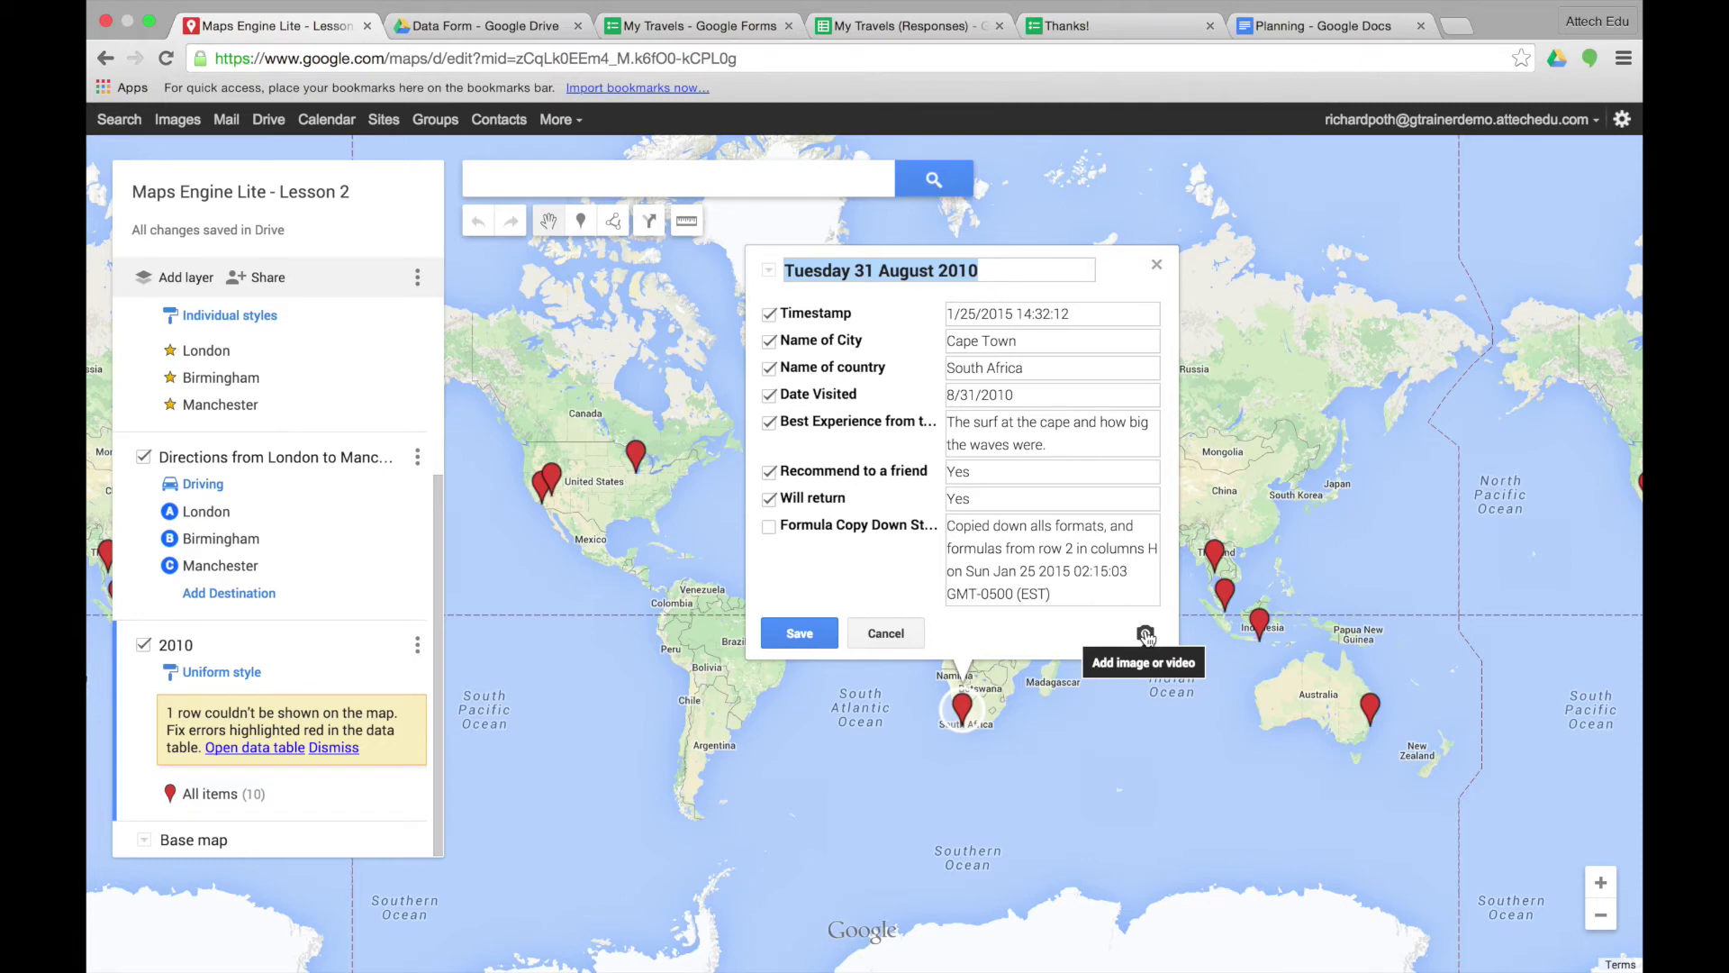
click(798, 633)
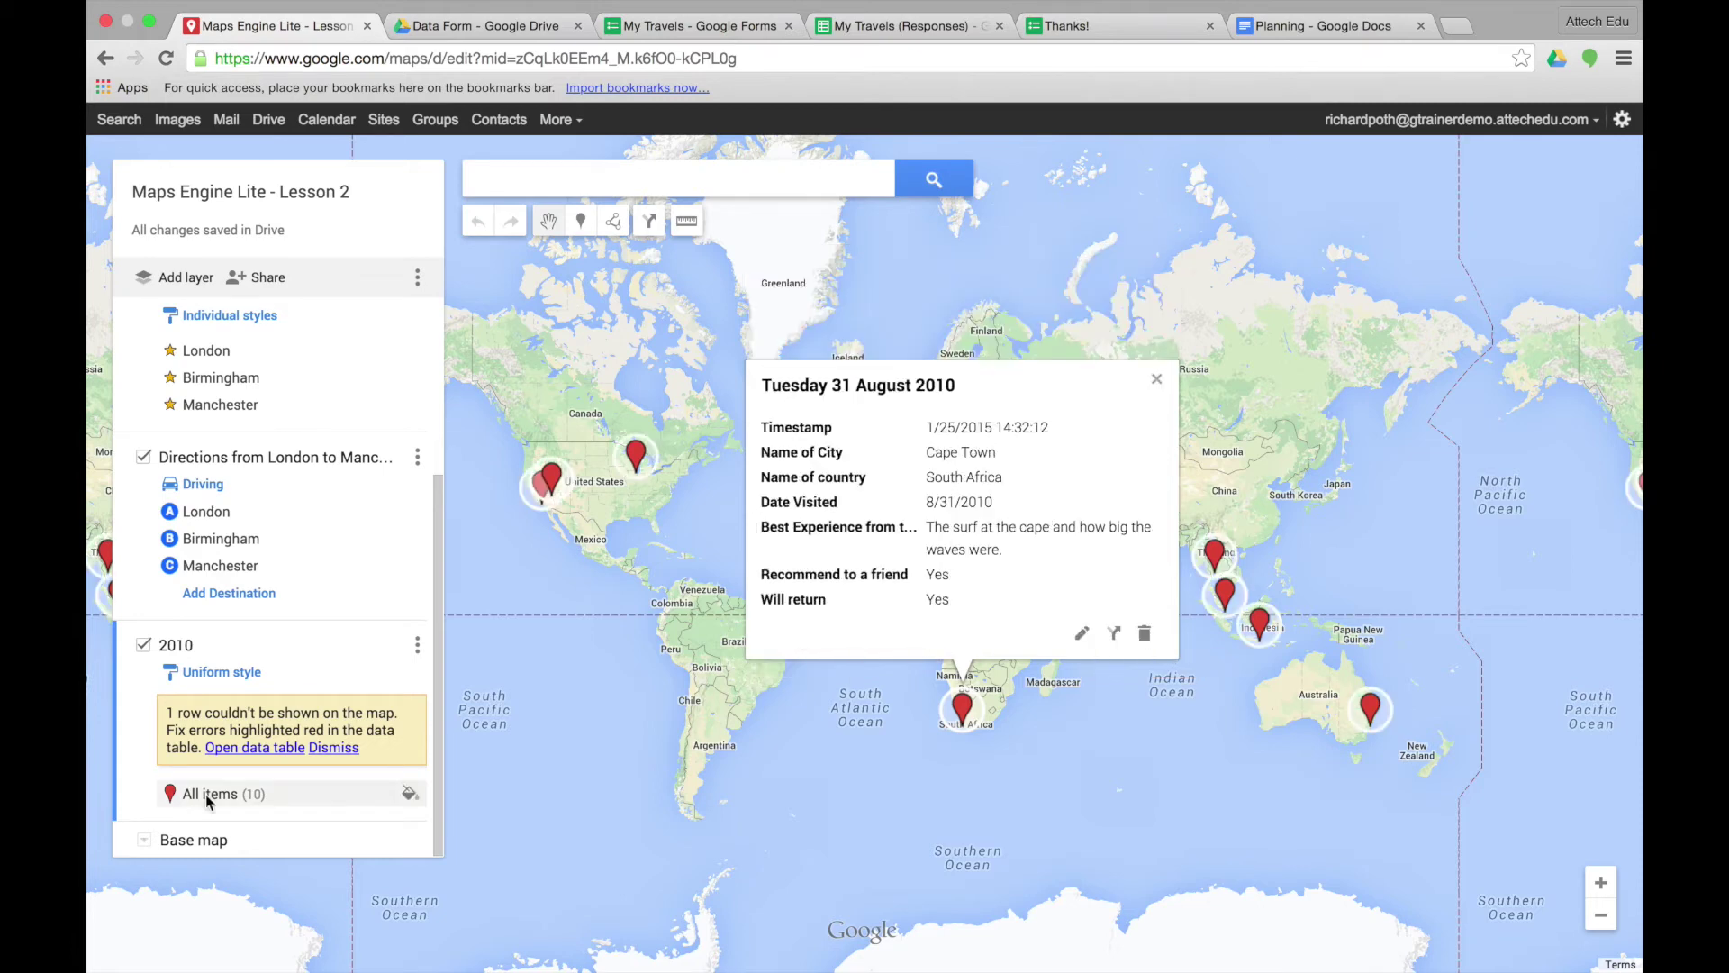
Step: Restyle All items in layer 2010 with the purple colour and circle icon
click(411, 798)
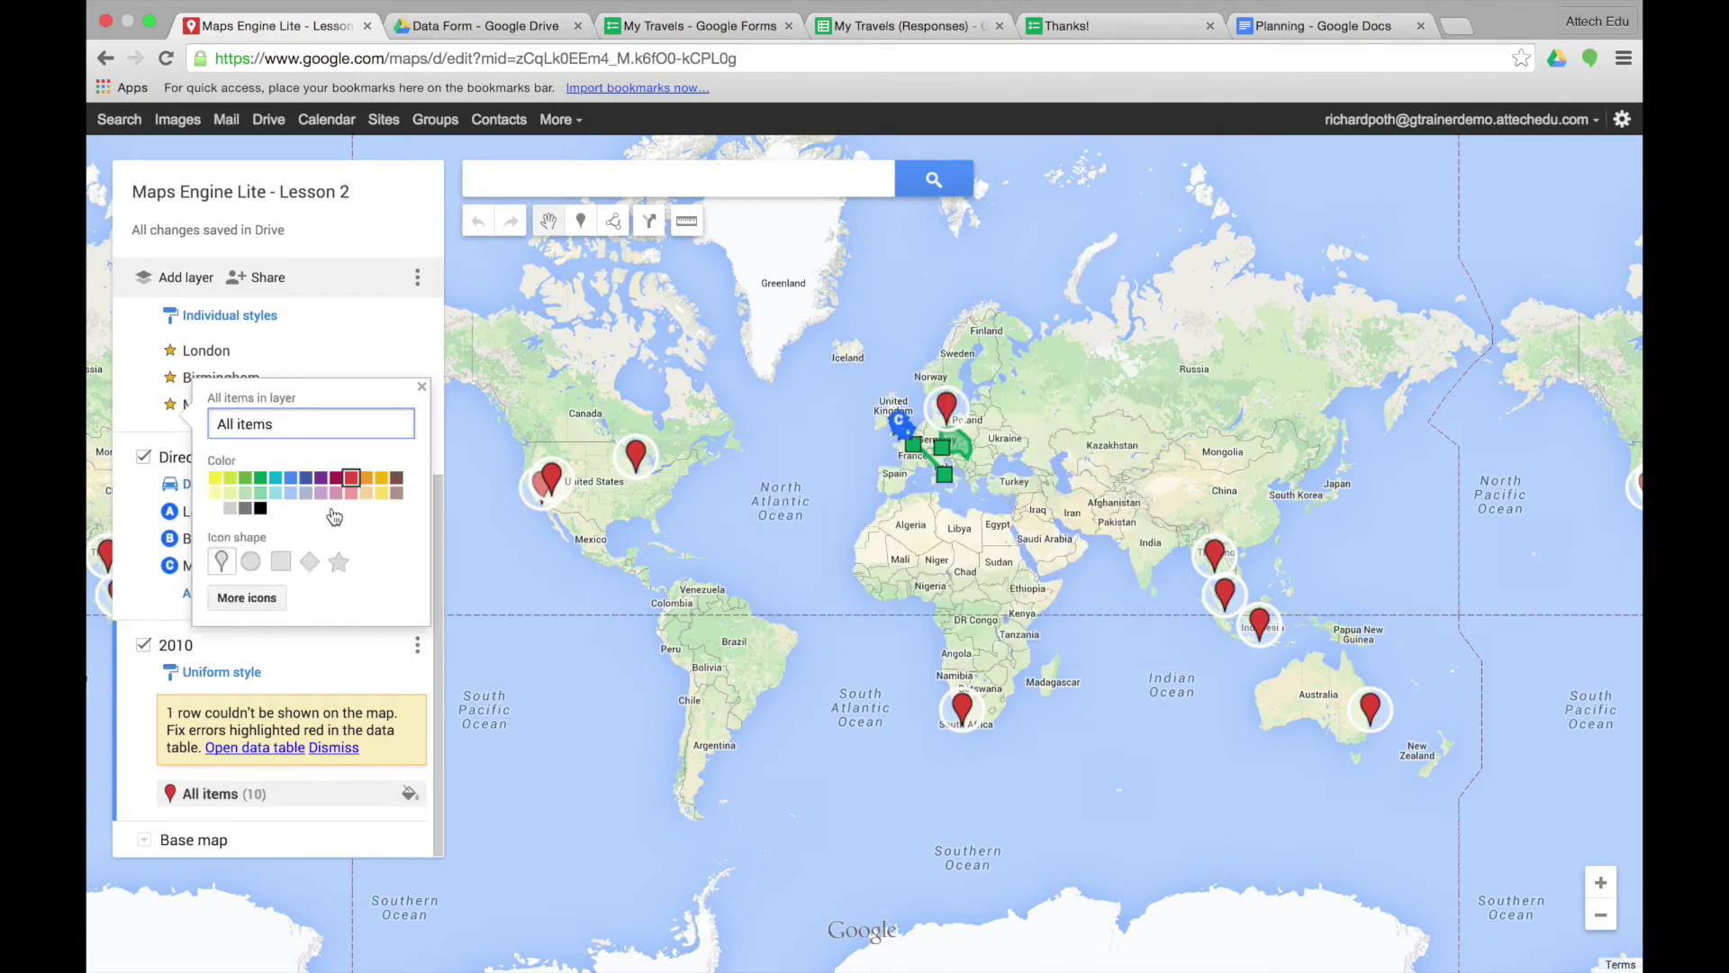
click(321, 479)
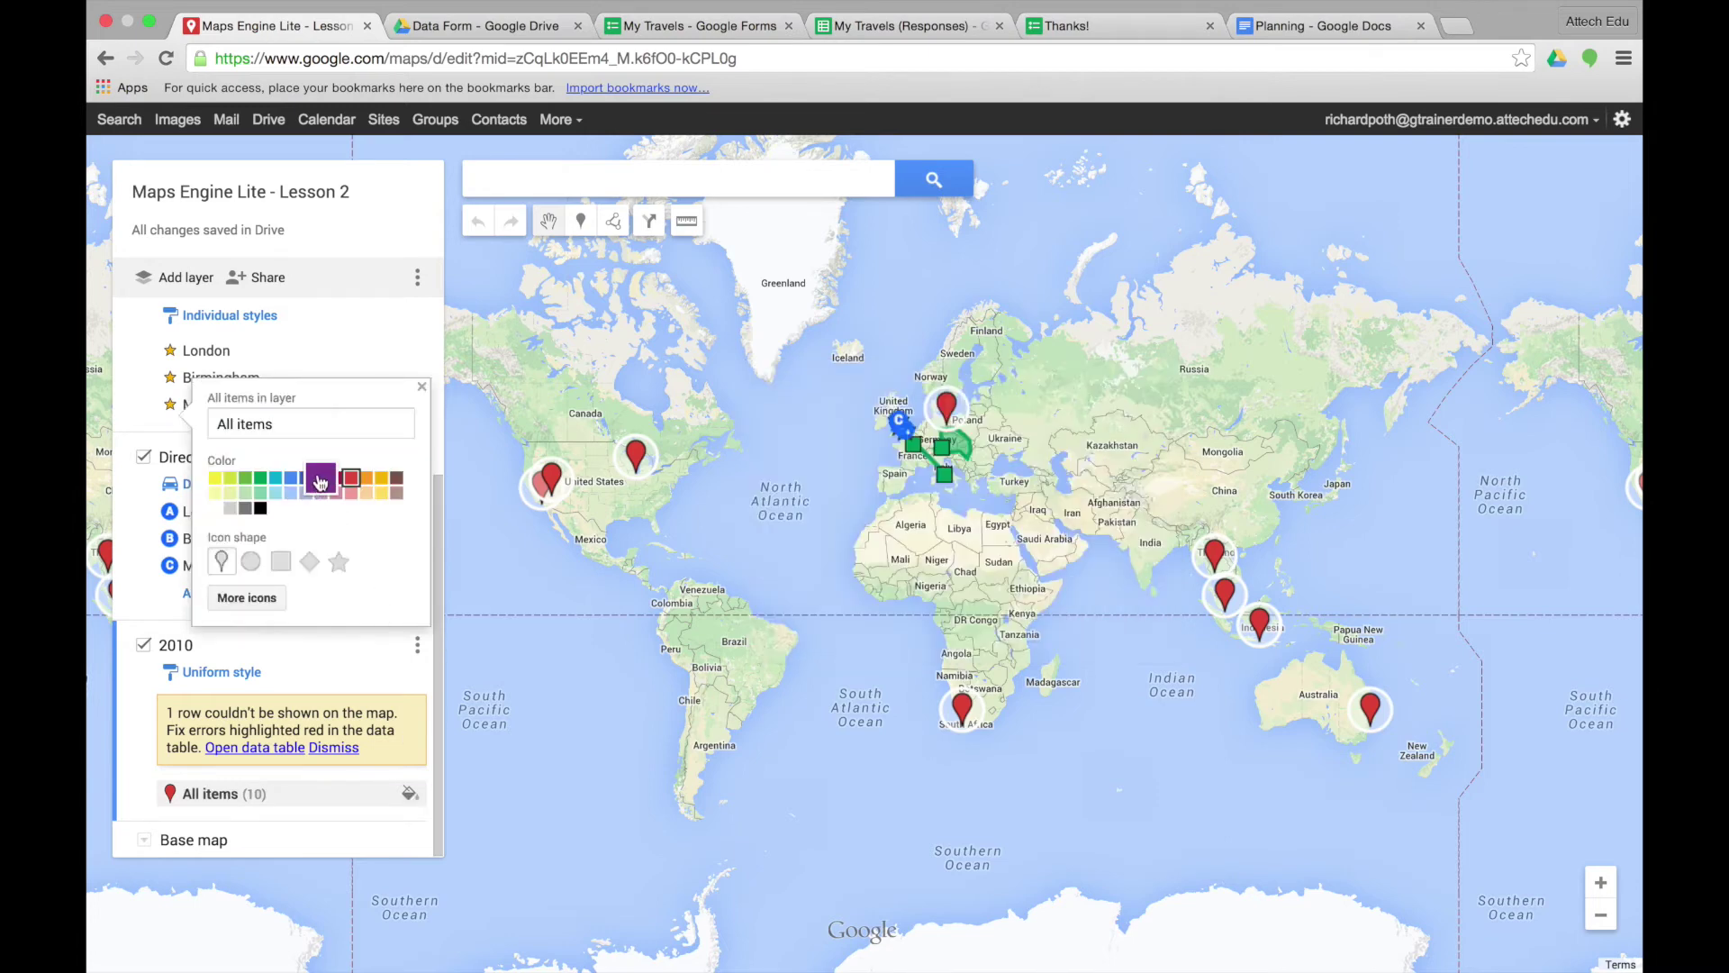
click(251, 562)
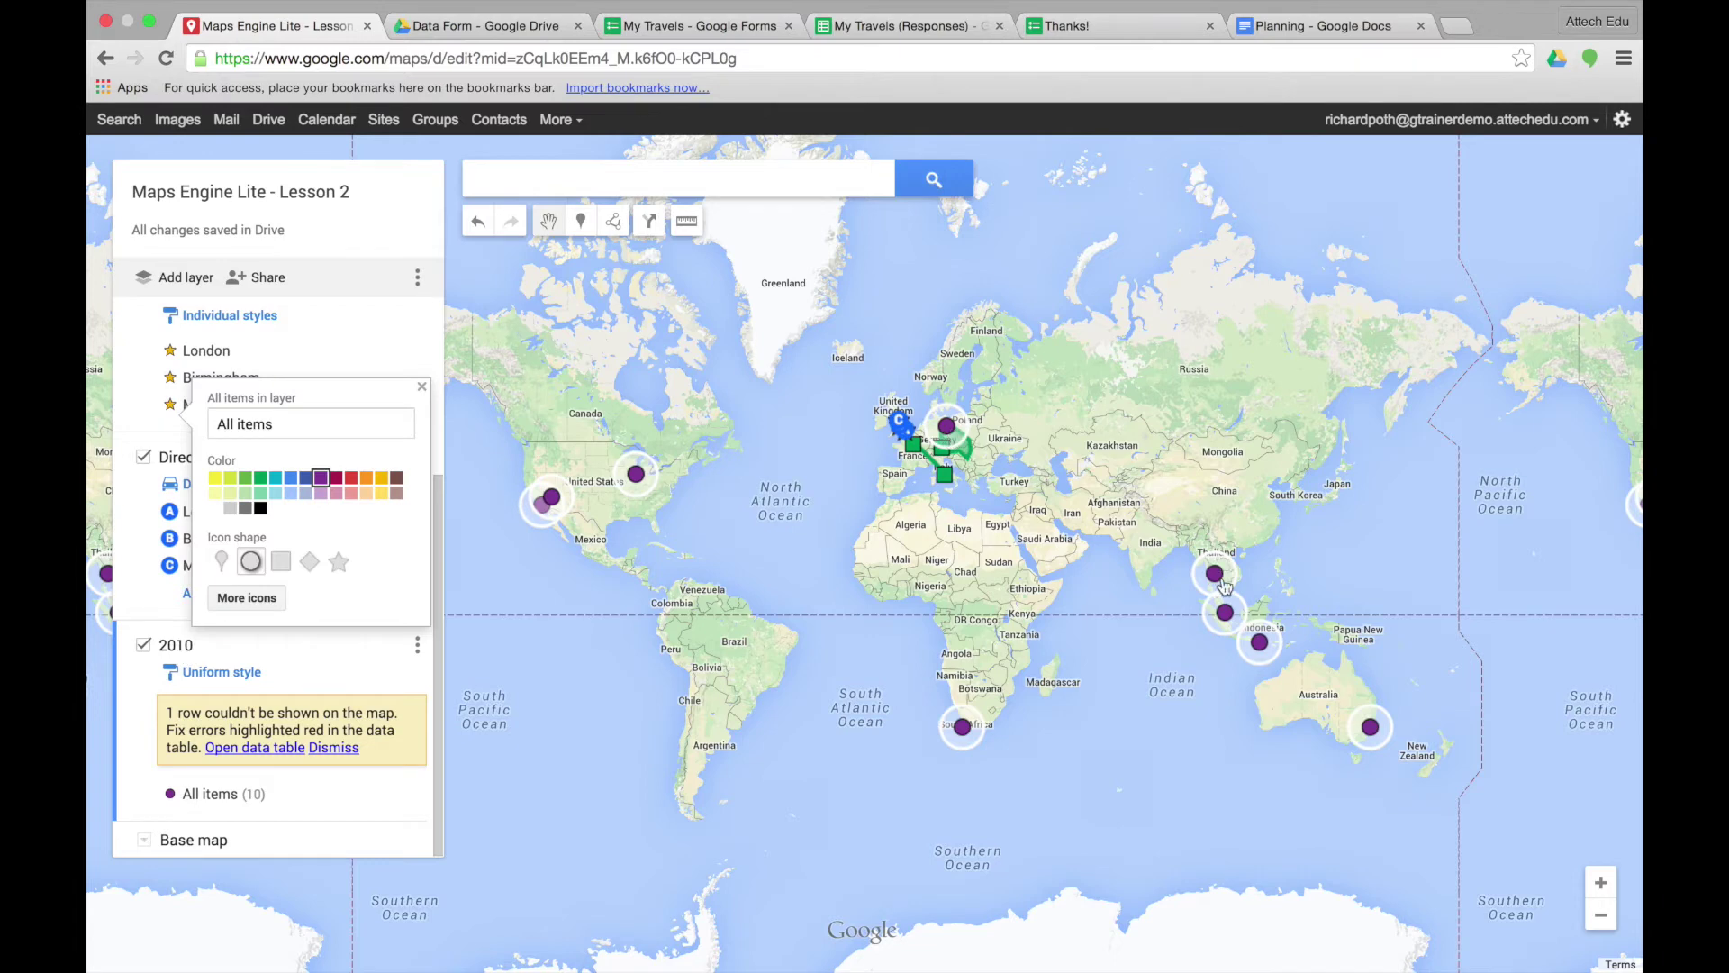
click(785, 247)
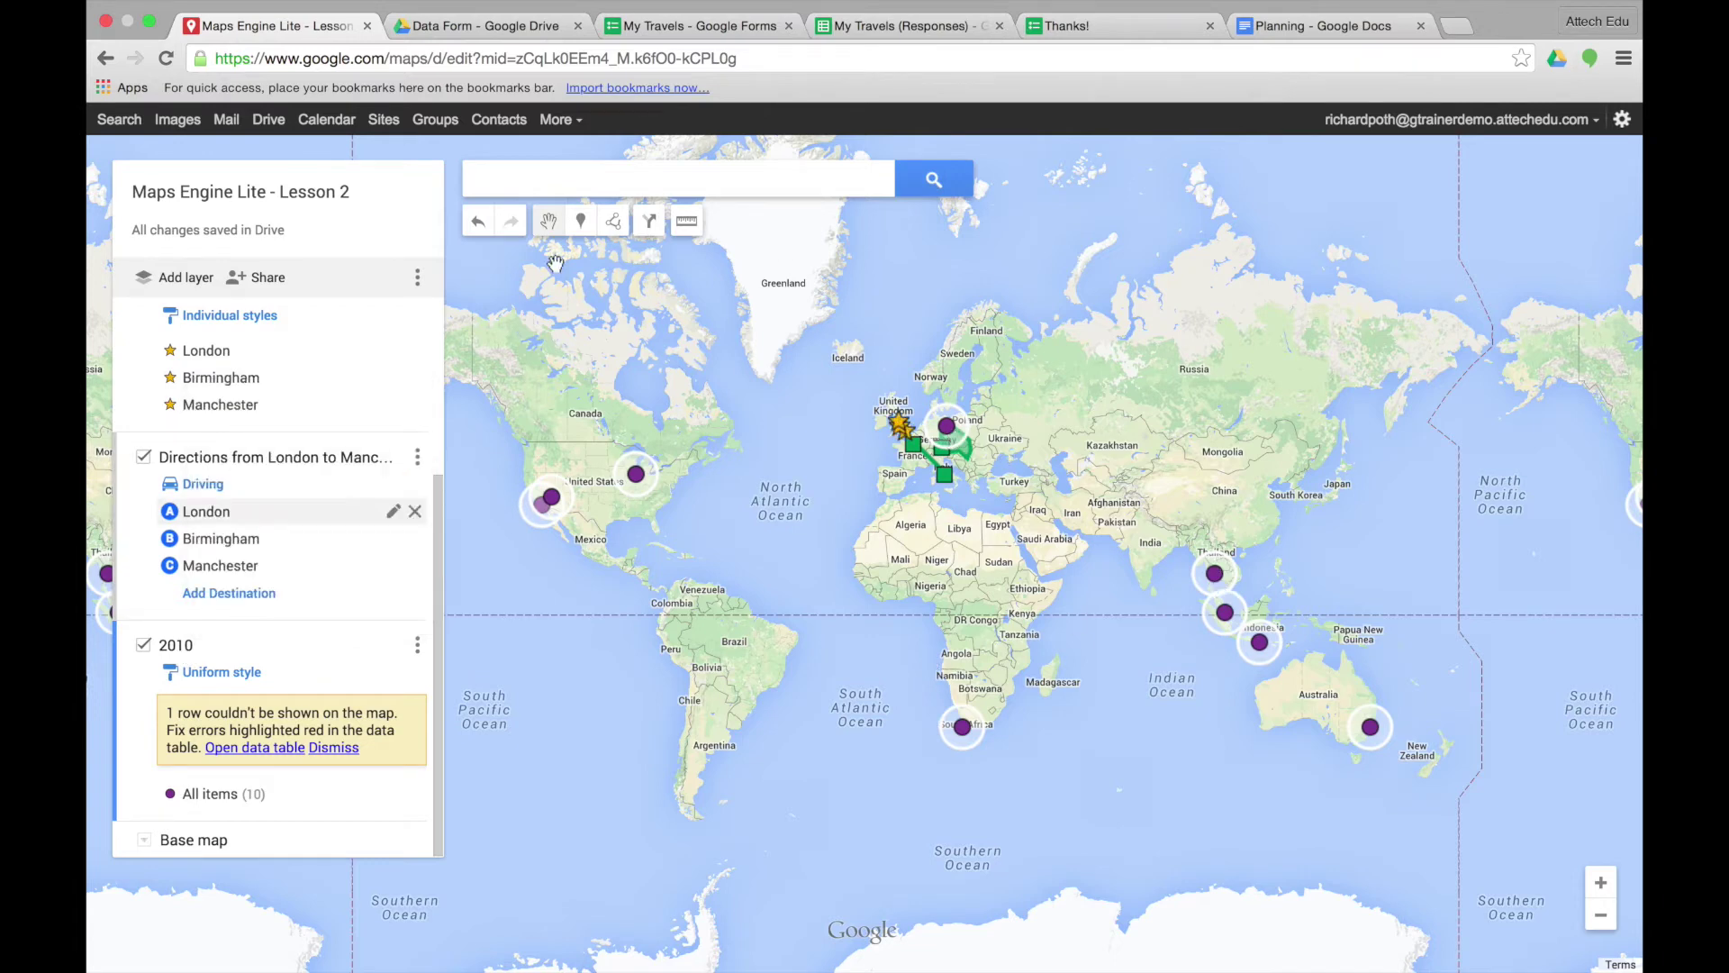
Step: Draw a line through the US markers, Cape Town, Poland, Thailand, Sumatra, Indonesia and Australia
click(615, 223)
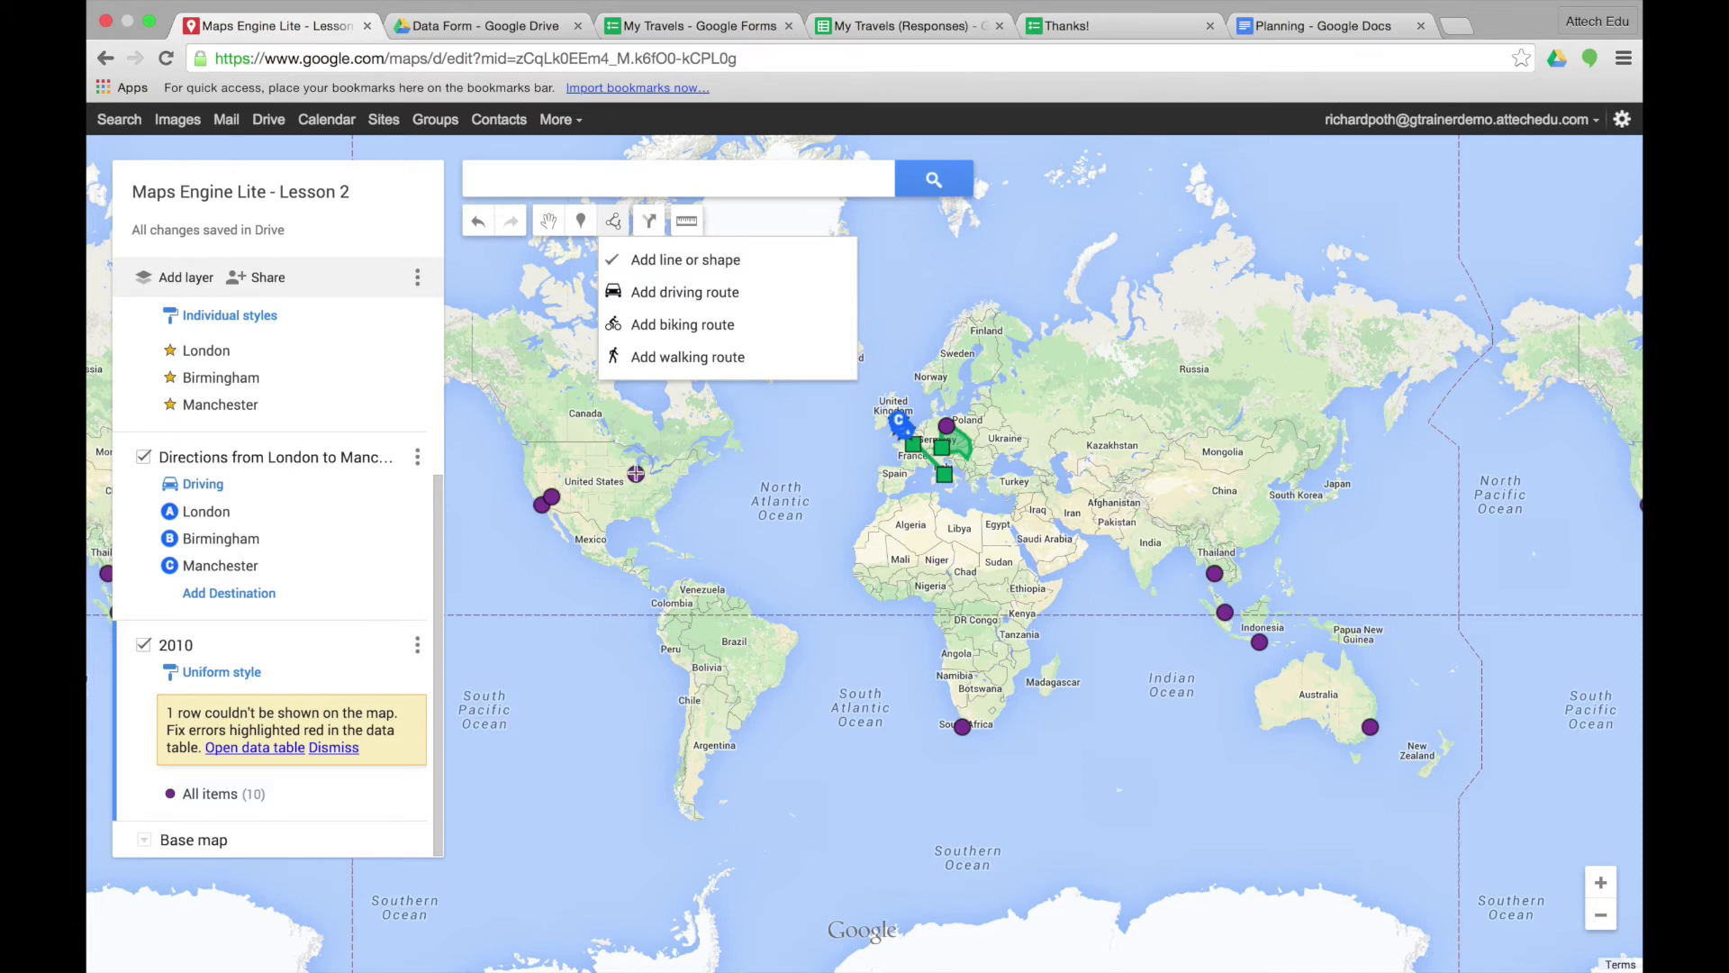
click(636, 473)
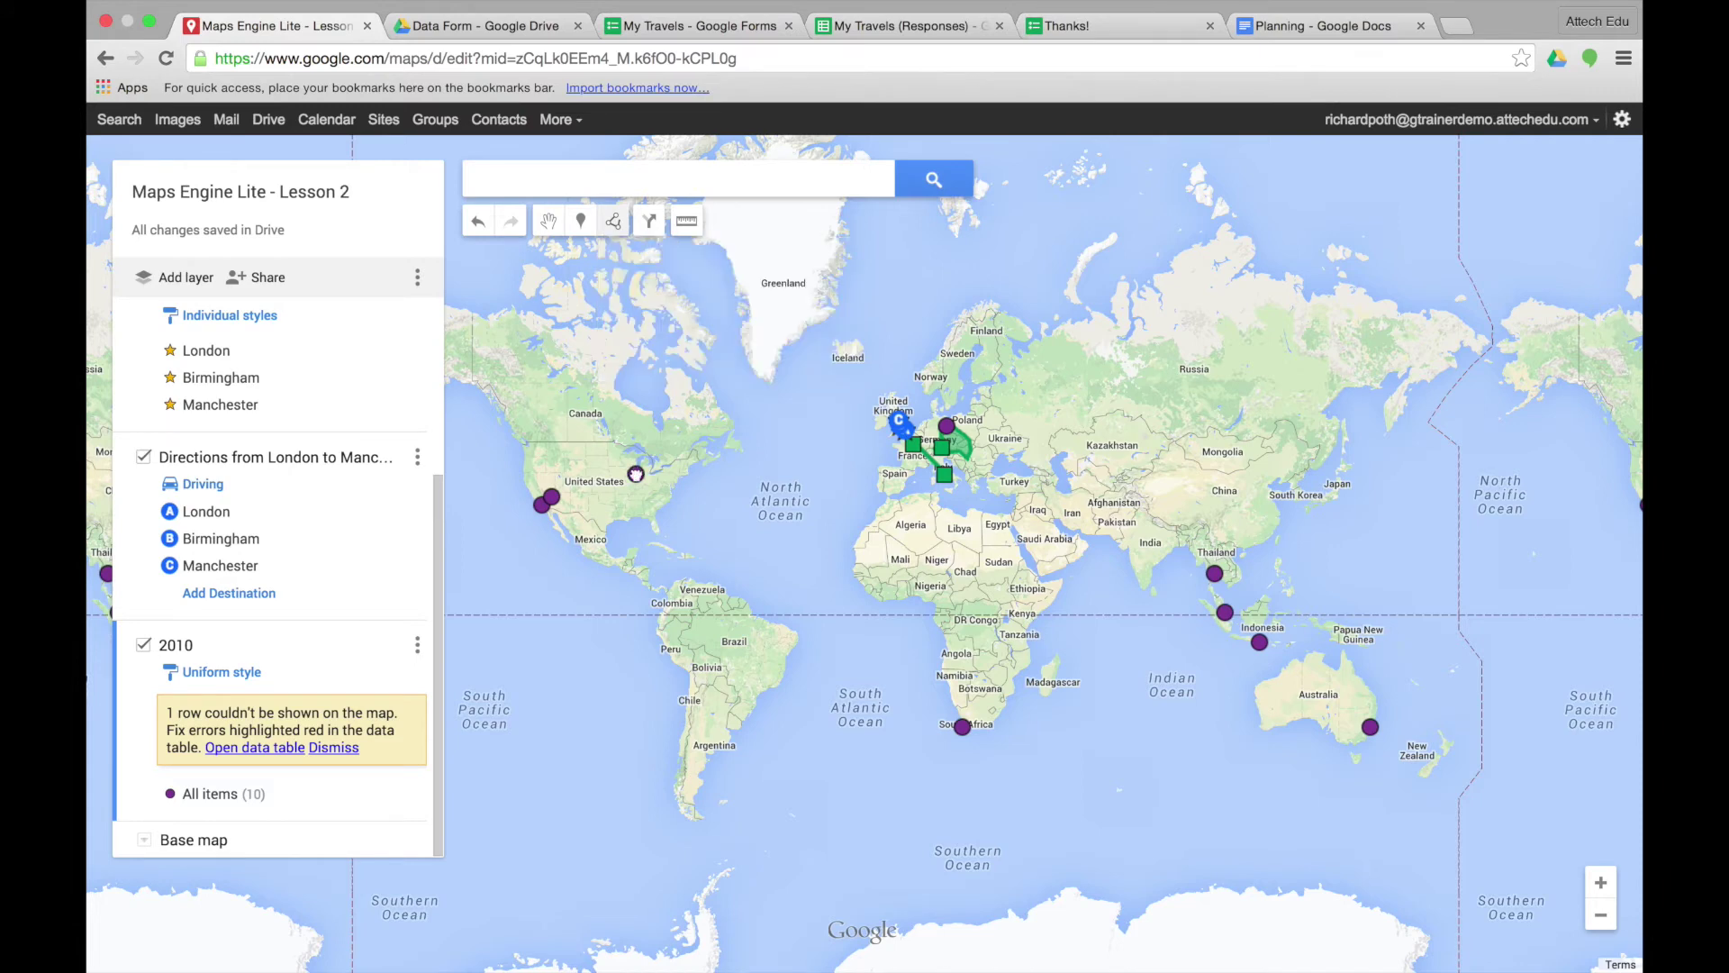
click(551, 496)
click(541, 503)
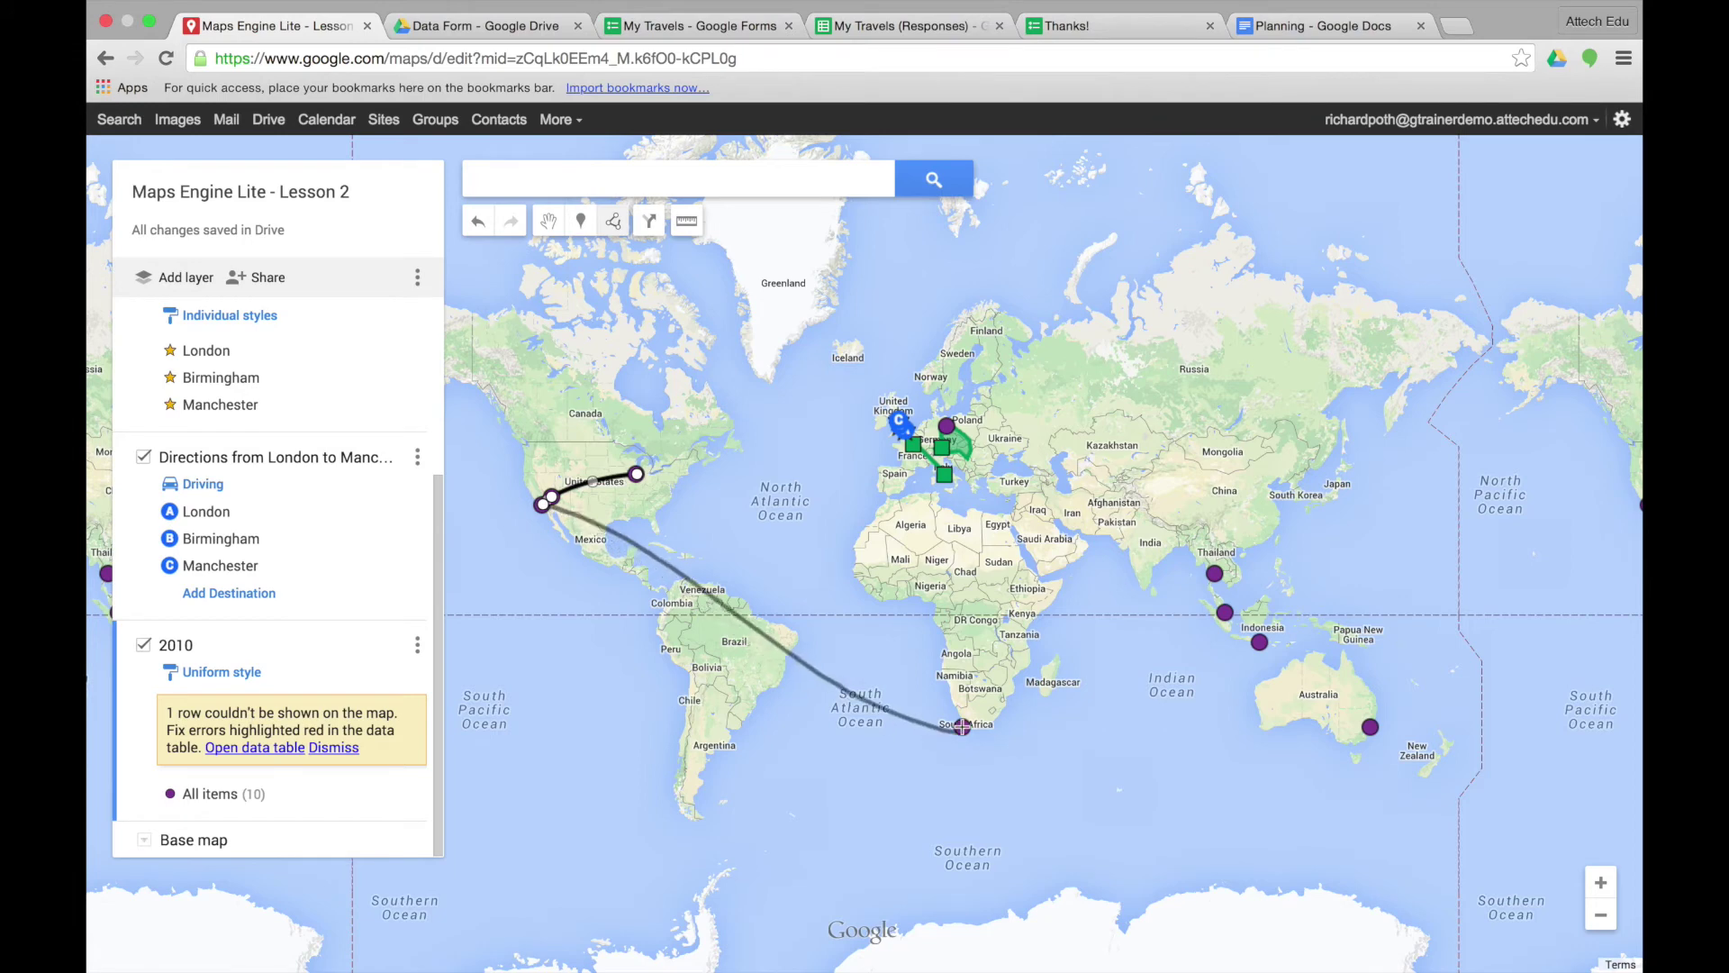
click(962, 726)
click(946, 425)
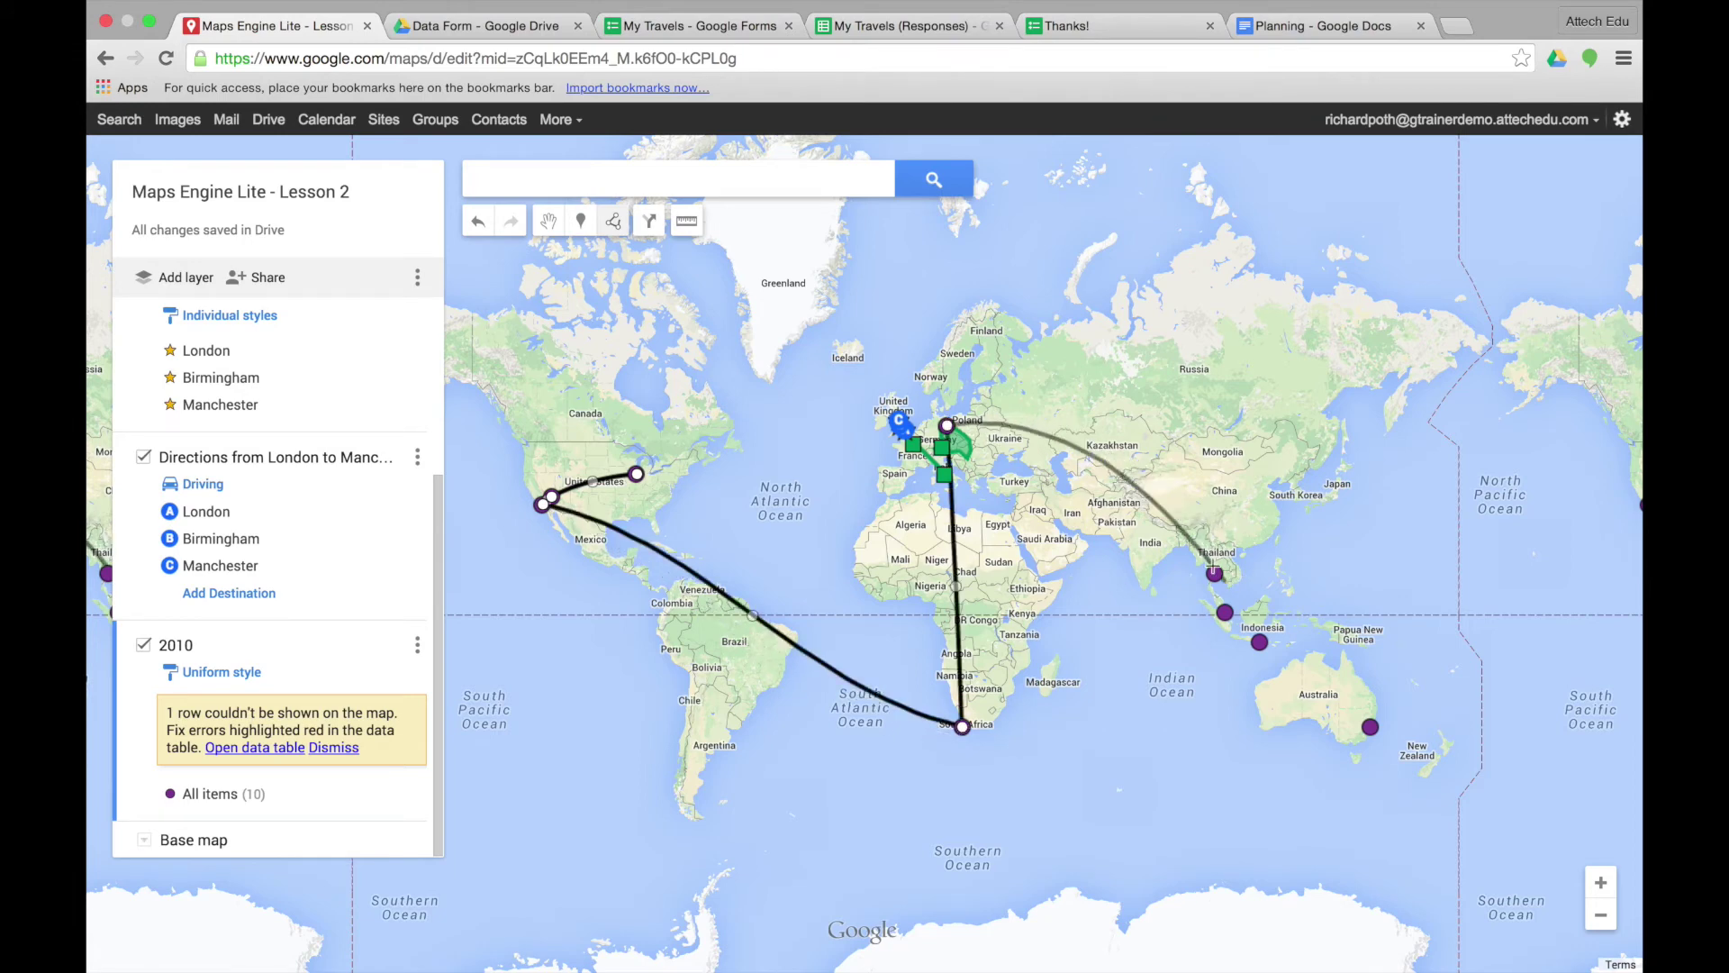
click(1214, 572)
click(1224, 612)
click(1259, 642)
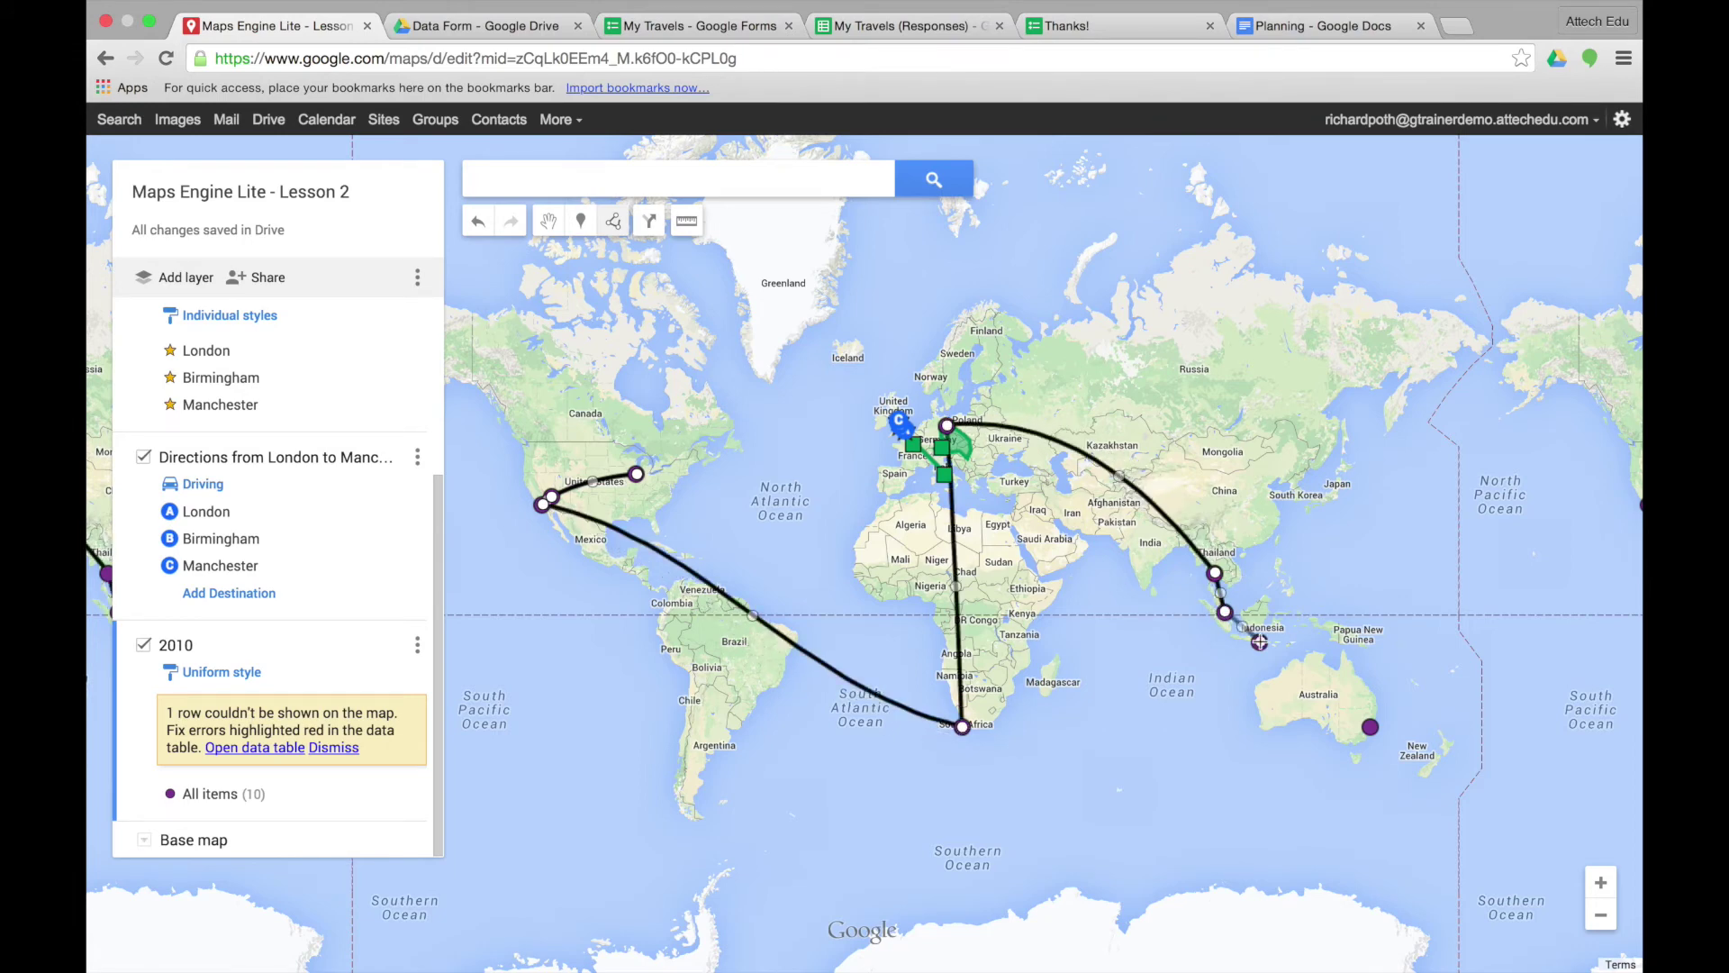
click(1369, 726)
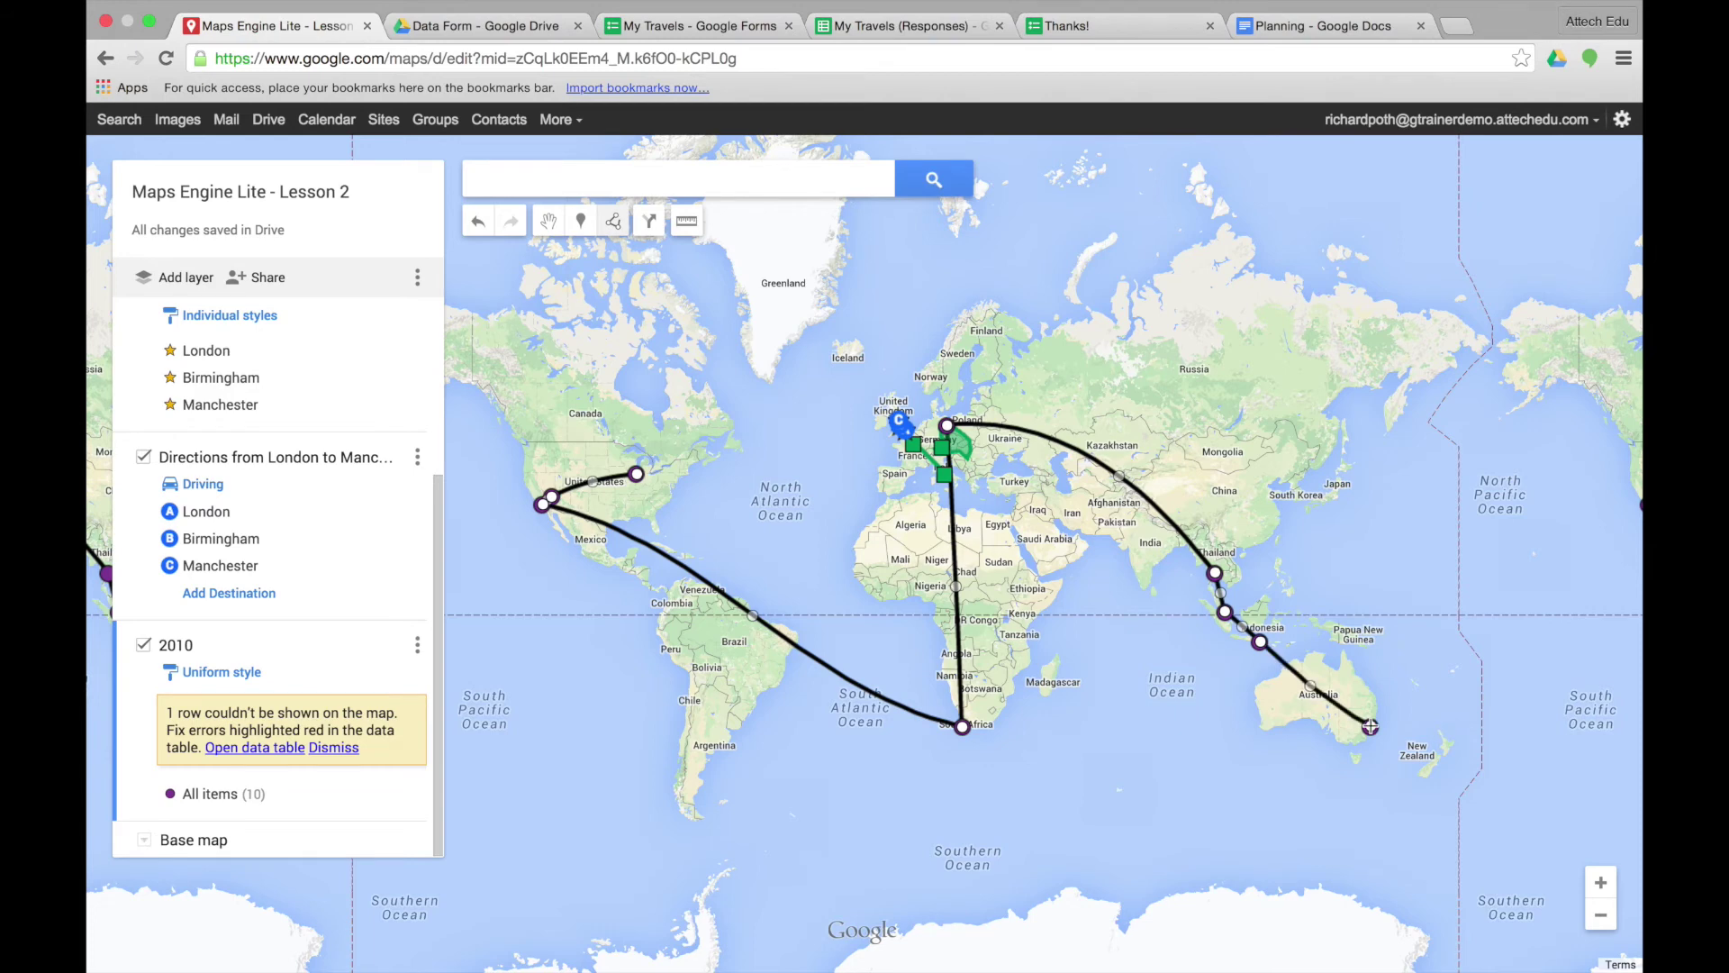